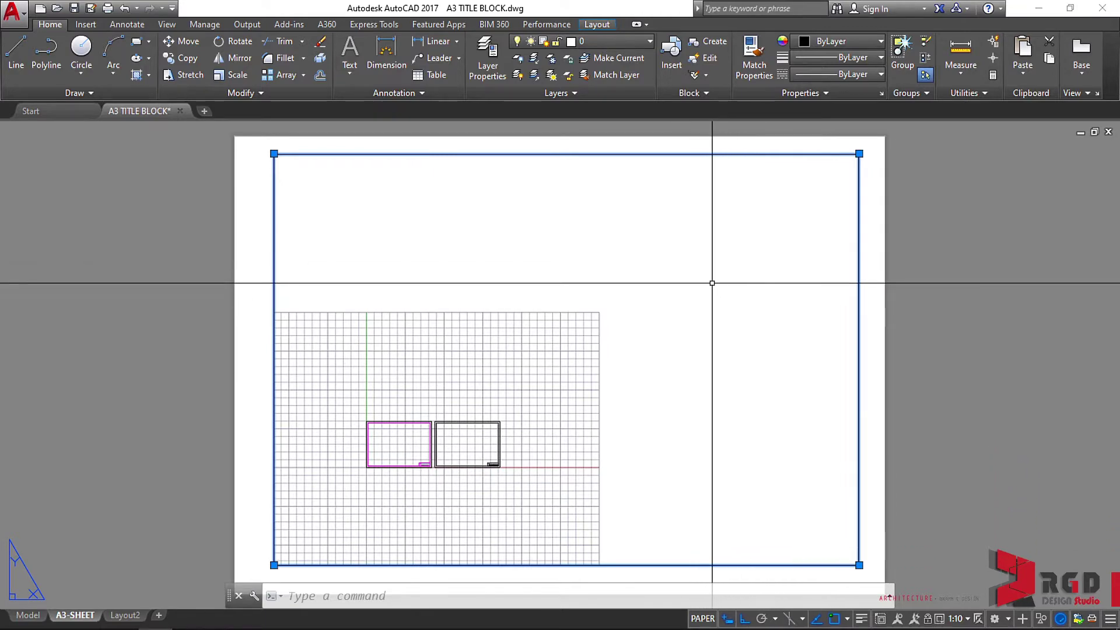
# - Enter the viewport's model space and pan the two title blocks toward its centre
pyautogui.doubleClick(683, 277)
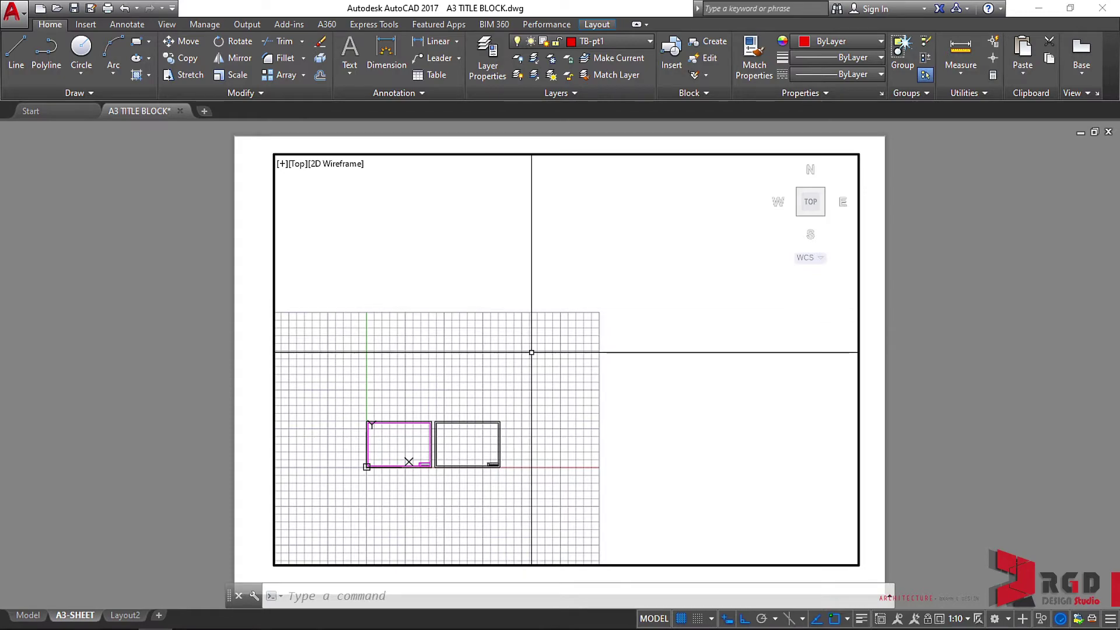
pyautogui.scroll(2, 529, 353)
pyautogui.scroll(-5, 536, 356)
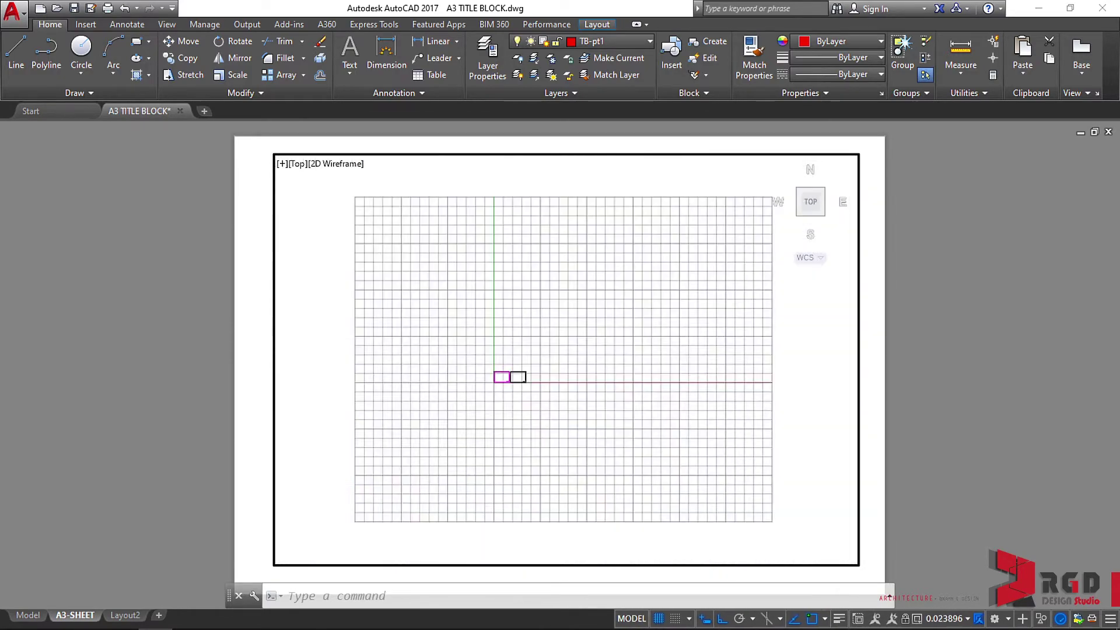
pyautogui.scroll(-3, 536, 355)
pyautogui.scroll(3, 536, 356)
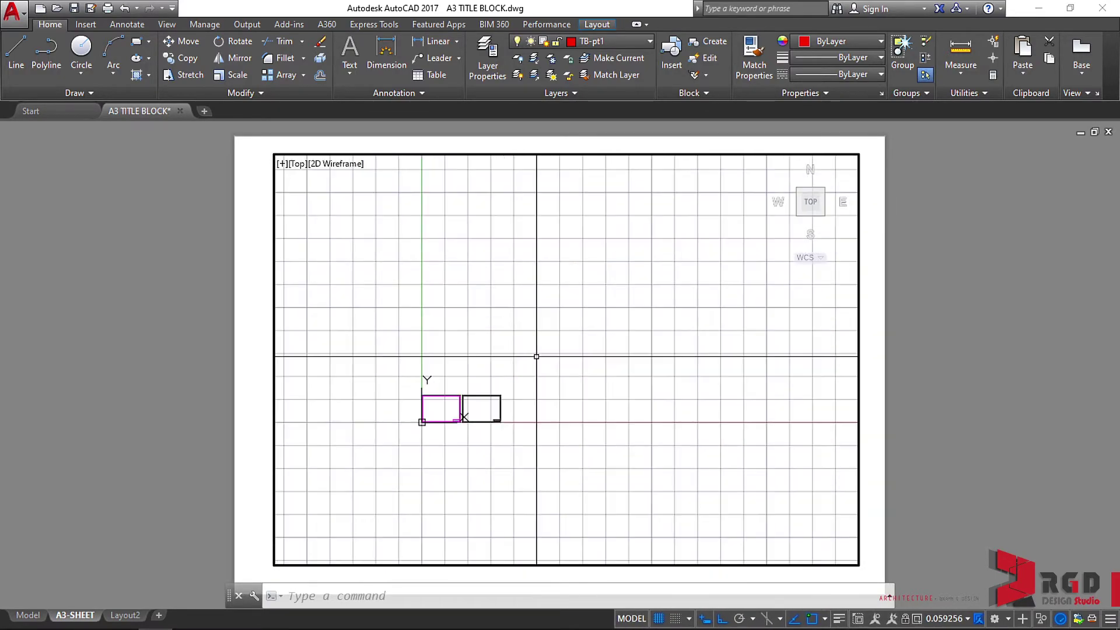
pyautogui.scroll(-3, 536, 356)
pyautogui.scroll(3, 536, 355)
pyautogui.scroll(-6, 537, 356)
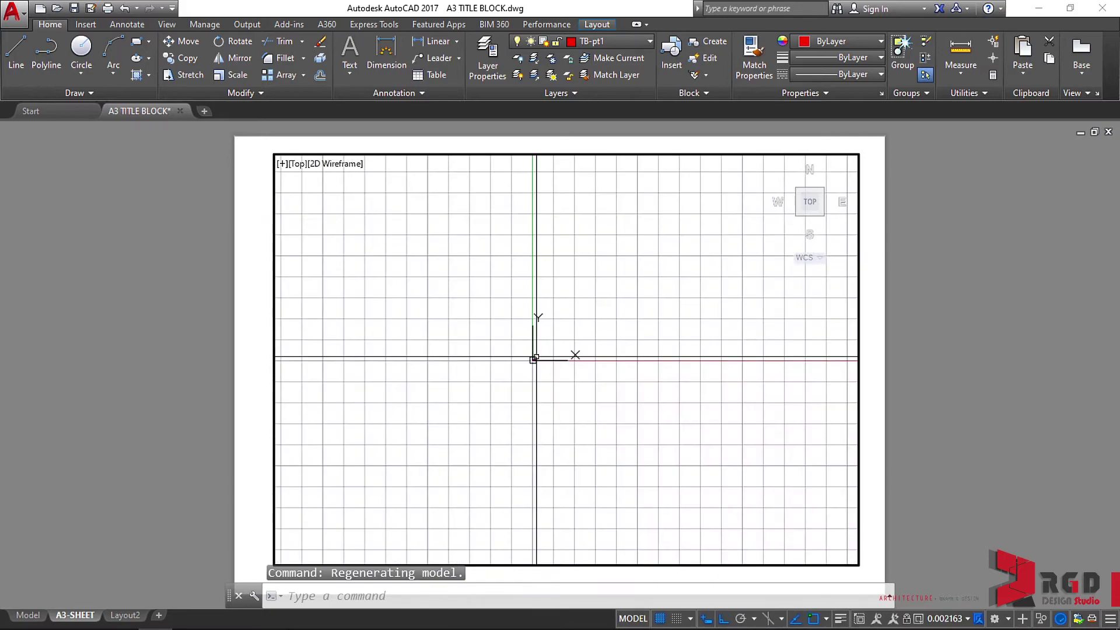
pyautogui.scroll(5, 536, 355)
pyautogui.scroll(-3, 533, 355)
pyautogui.scroll(6, 533, 365)
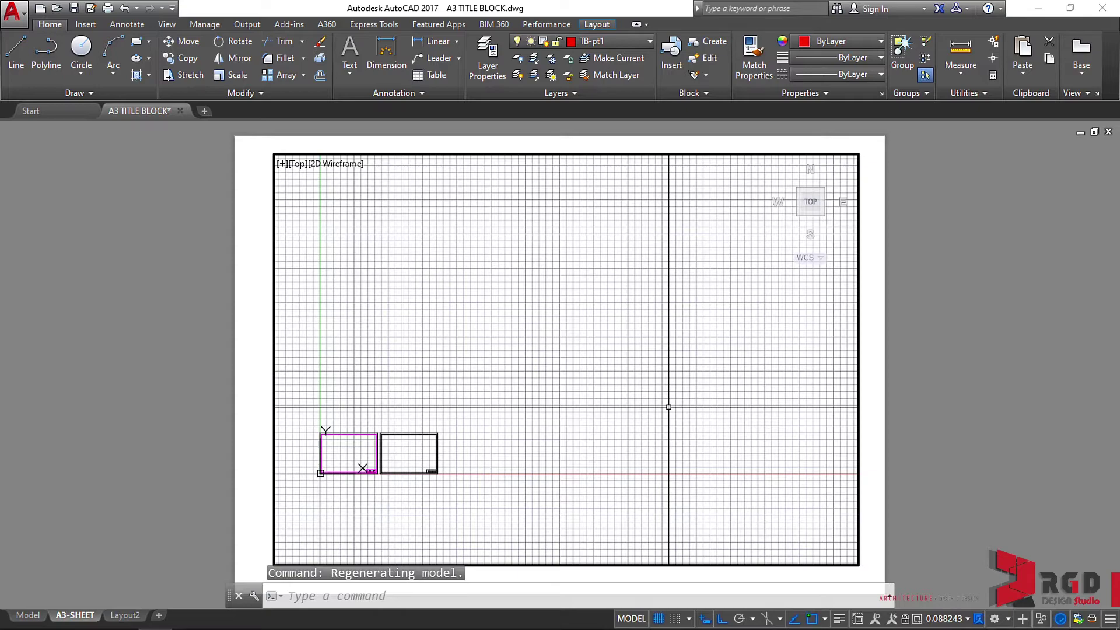
pyautogui.moveTo(469, 408); pyautogui.dragTo(642, 354, button='middle')
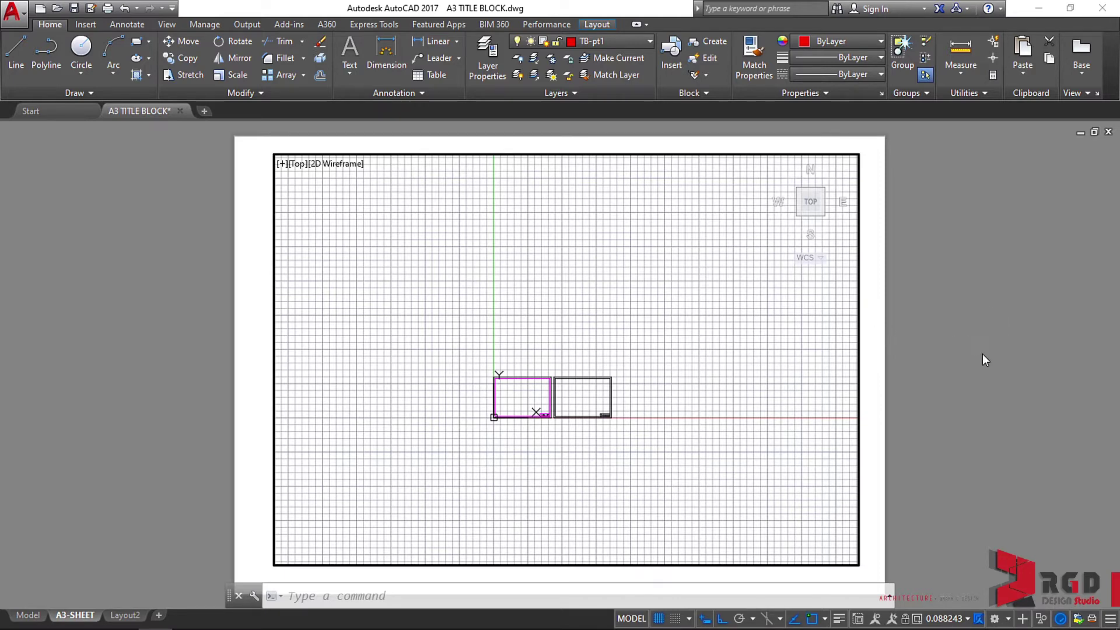
pyautogui.doubleClick(971, 323)
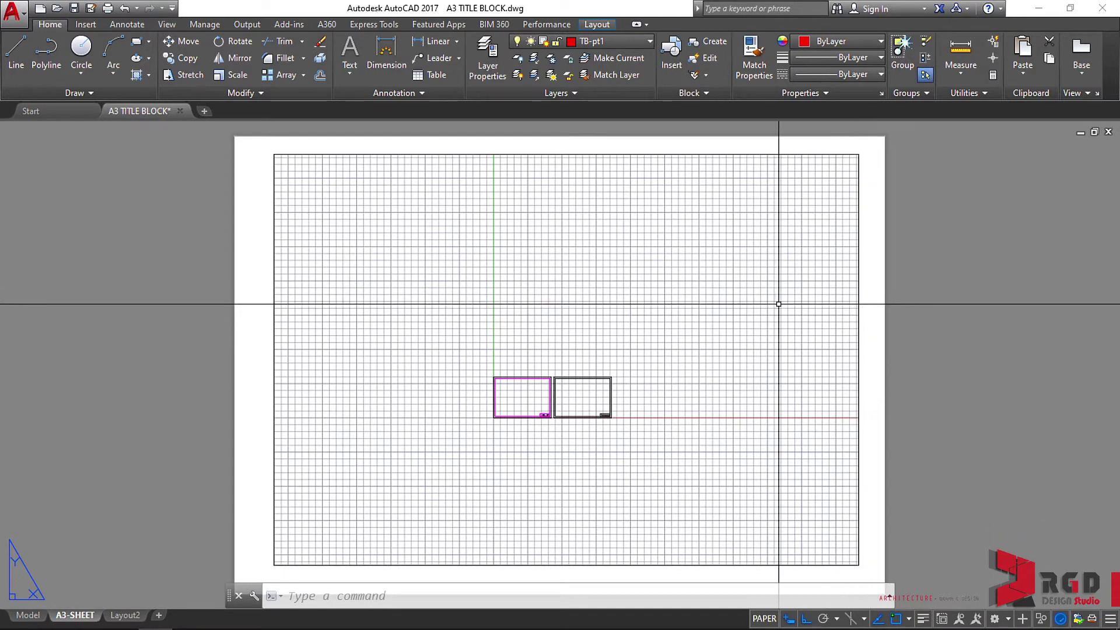
pyautogui.doubleClick(747, 335)
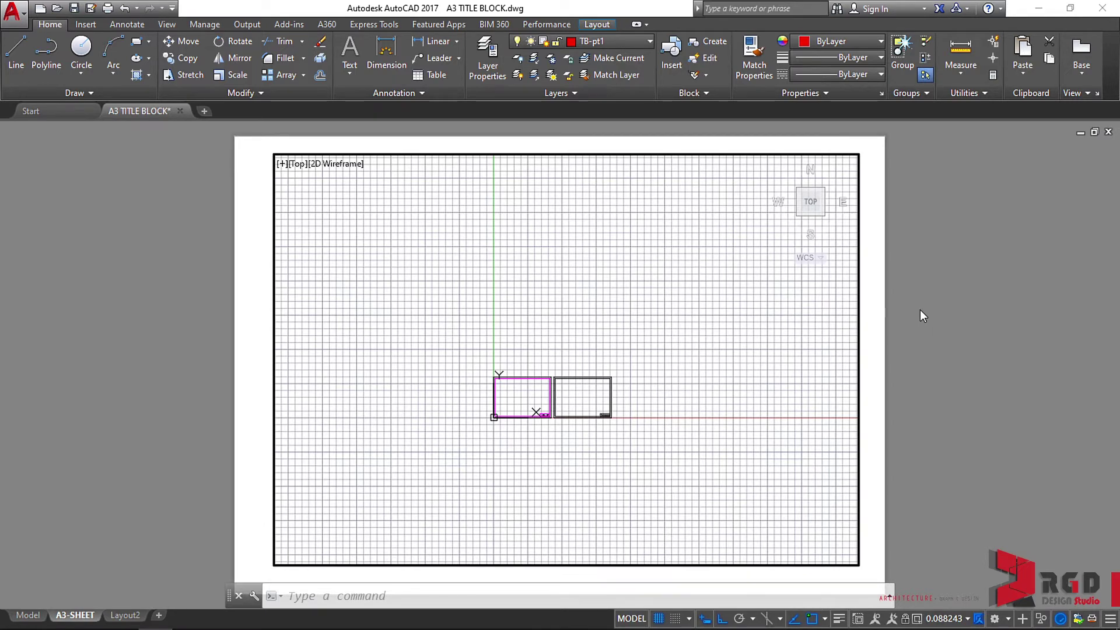
pyautogui.doubleClick(967, 317)
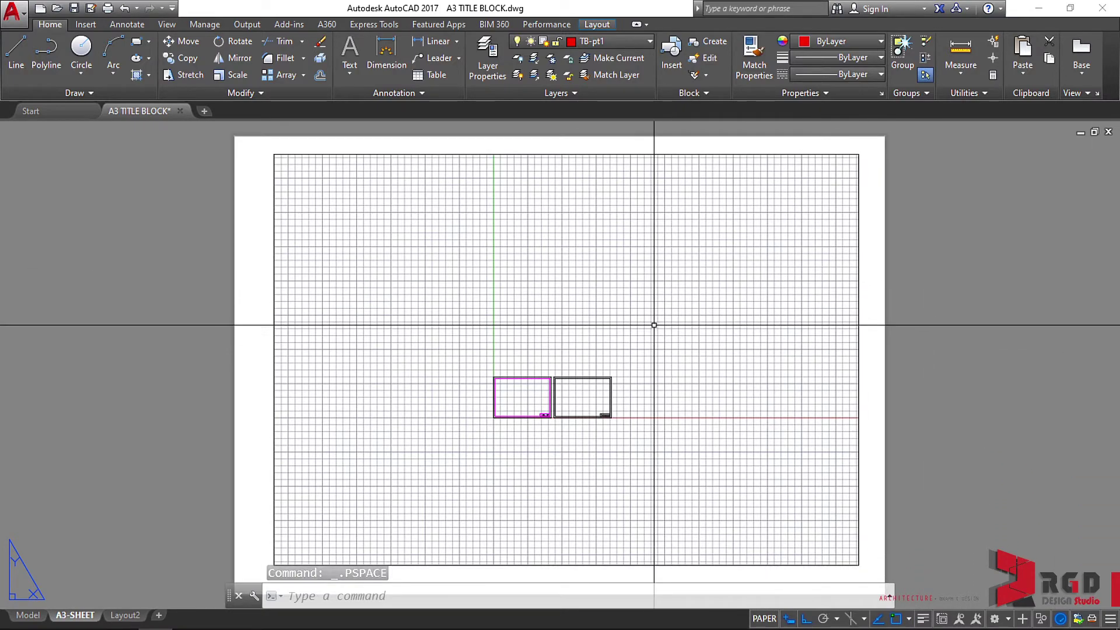
pyautogui.scroll(-6, 654, 325)
pyautogui.scroll(10, 648, 327)
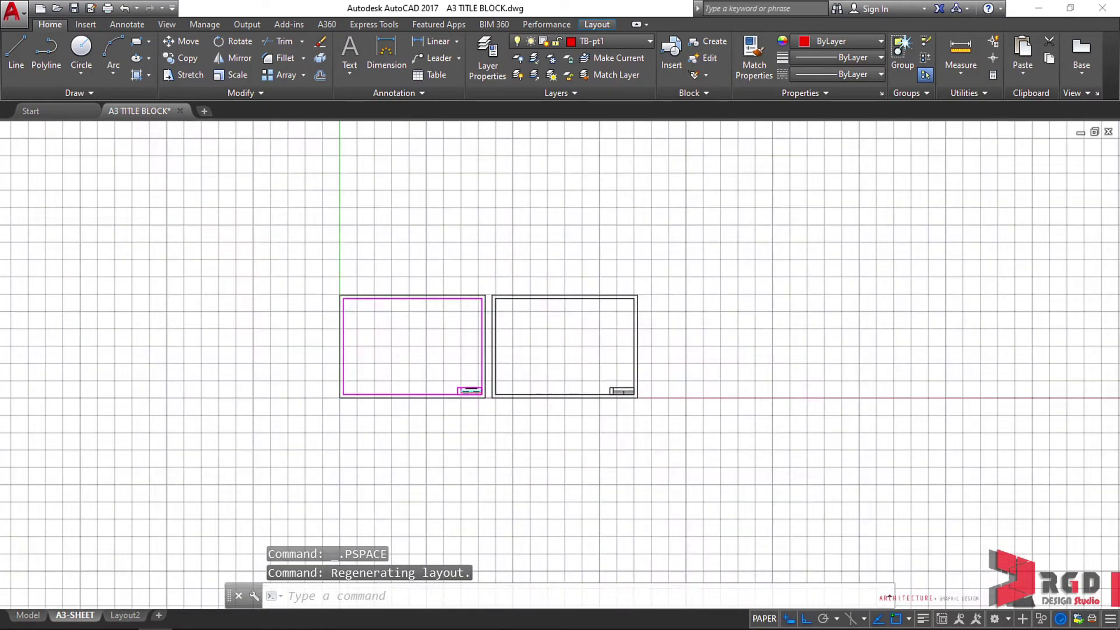
pyautogui.scroll(-4, 649, 319)
pyautogui.scroll(-3, 649, 319)
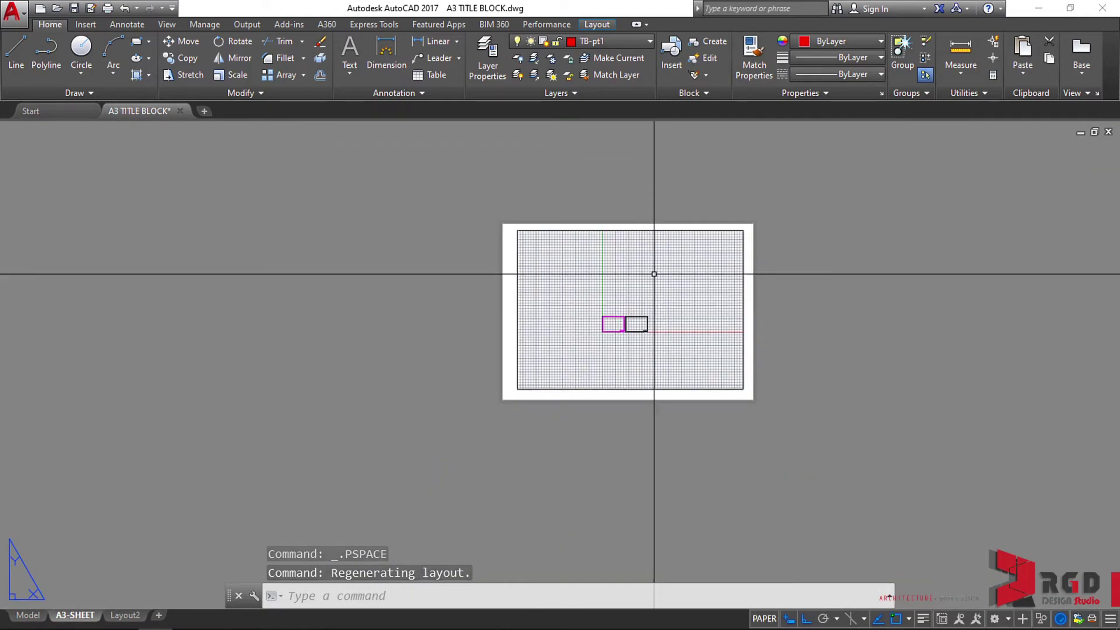
pyautogui.scroll(3, 654, 272)
pyautogui.scroll(-2, 654, 273)
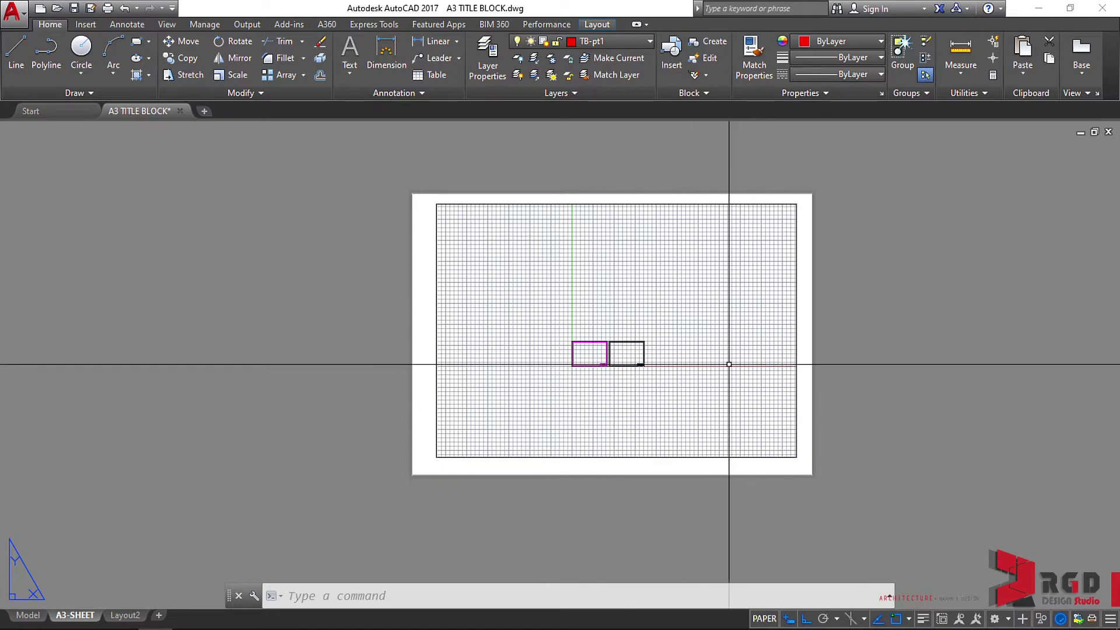
pyautogui.scroll(2, 707, 348)
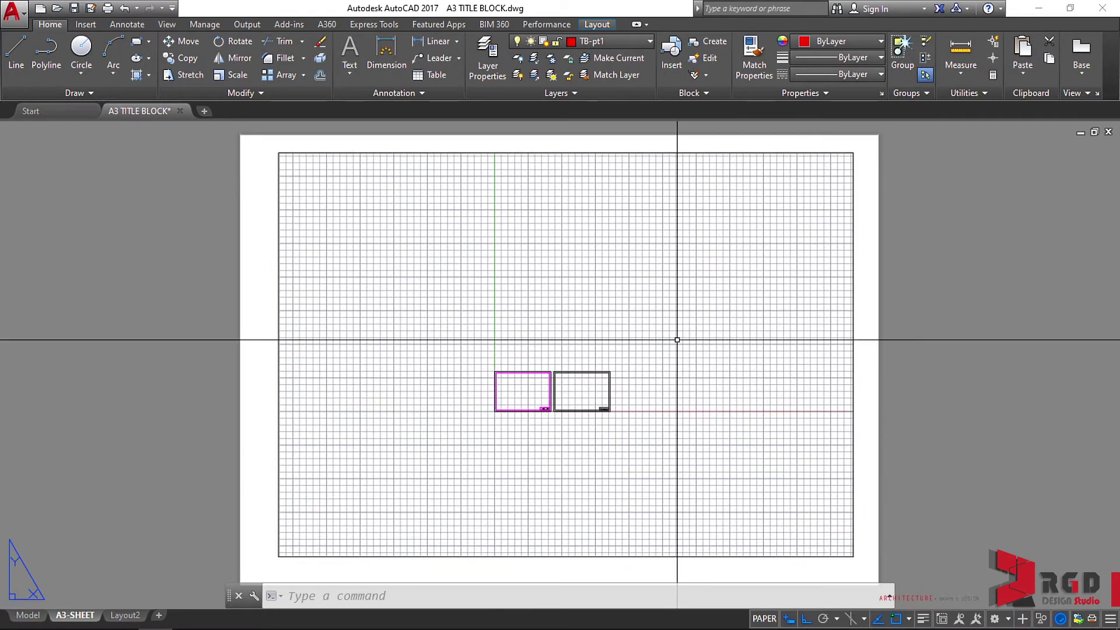
pyautogui.doubleClick(680, 318)
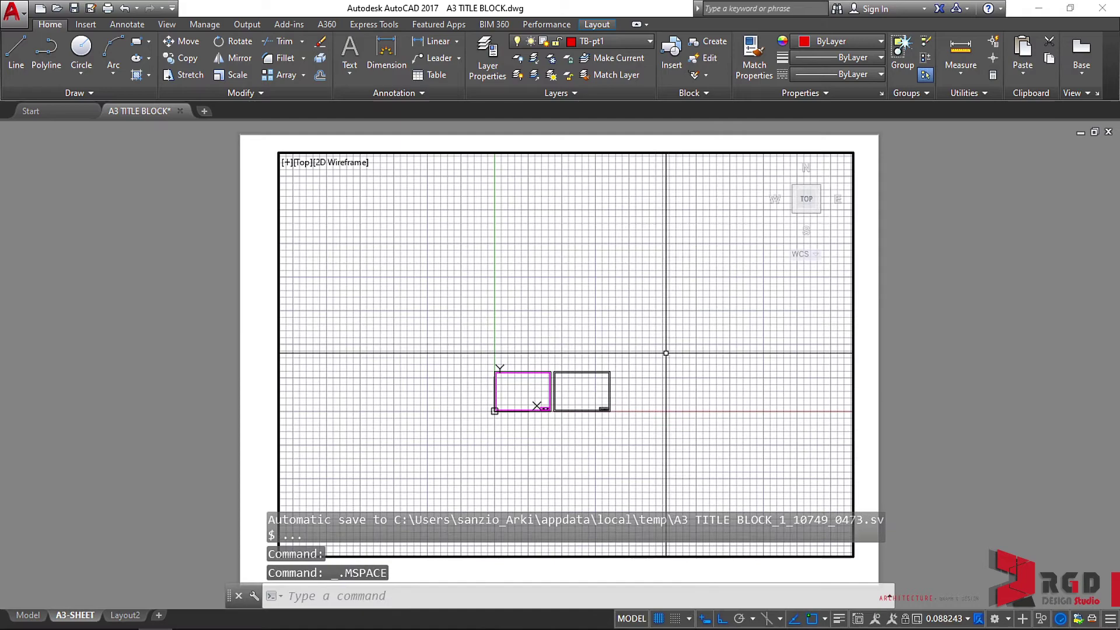
# - Zoom inside the viewport until the scale reads 0.204705, enlarging both title blocks
pyautogui.scroll(4, 536, 384)
pyautogui.scroll(5, 548, 362)
pyautogui.scroll(-8, 548, 363)
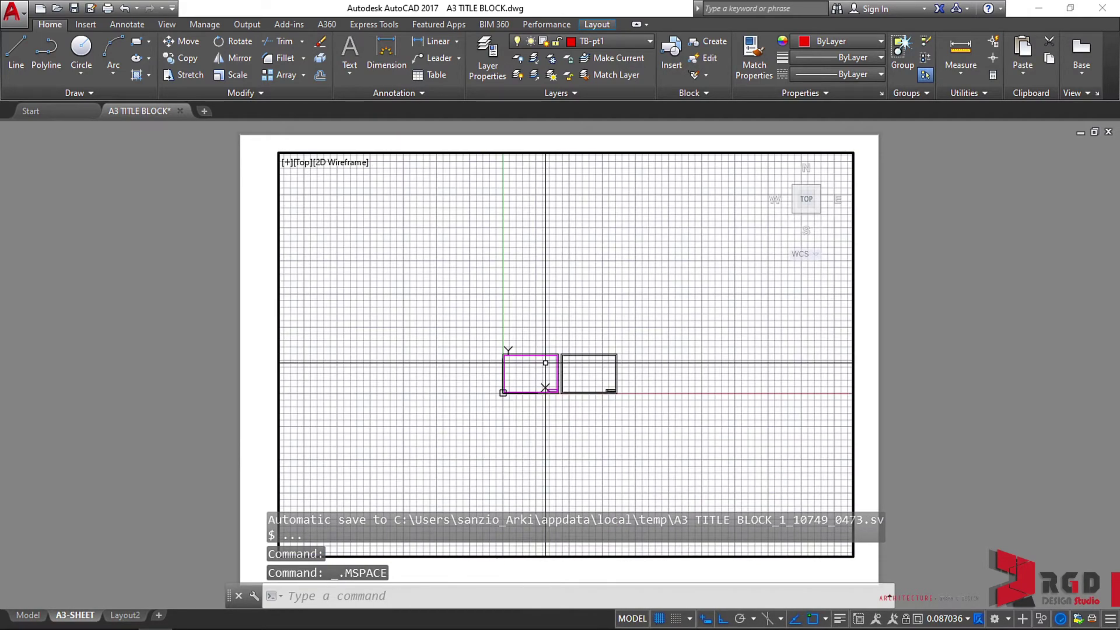
pyautogui.scroll(4, 546, 366)
pyautogui.scroll(-2, 546, 365)
pyautogui.scroll(-4, 547, 365)
pyautogui.scroll(7, 543, 369)
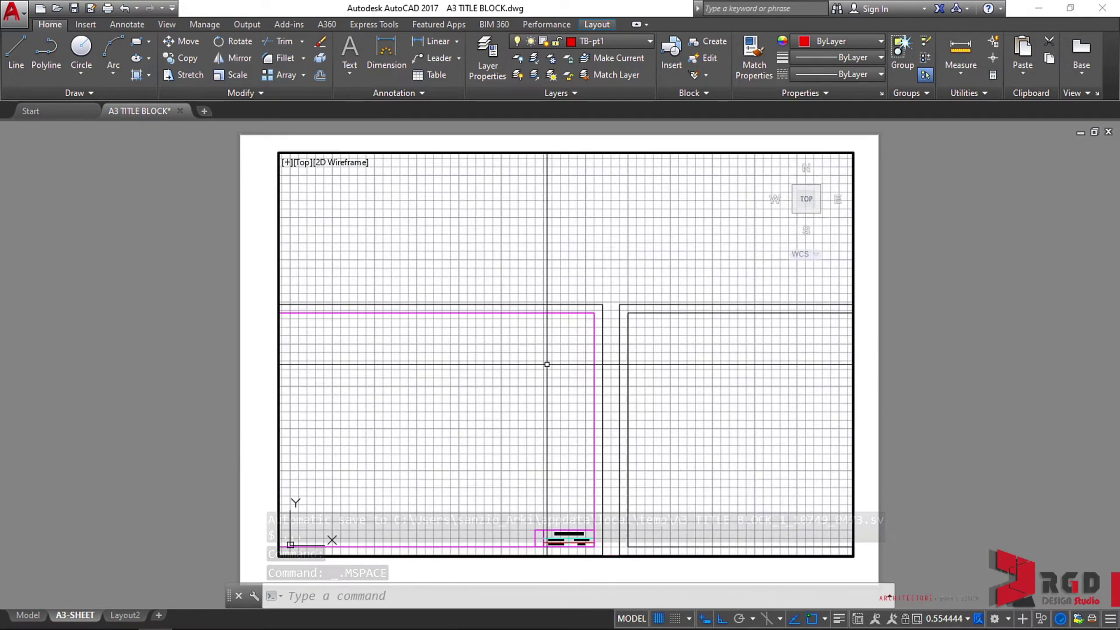
pyautogui.scroll(-5, 546, 365)
pyautogui.scroll(6, 547, 364)
pyautogui.scroll(-5, 547, 364)
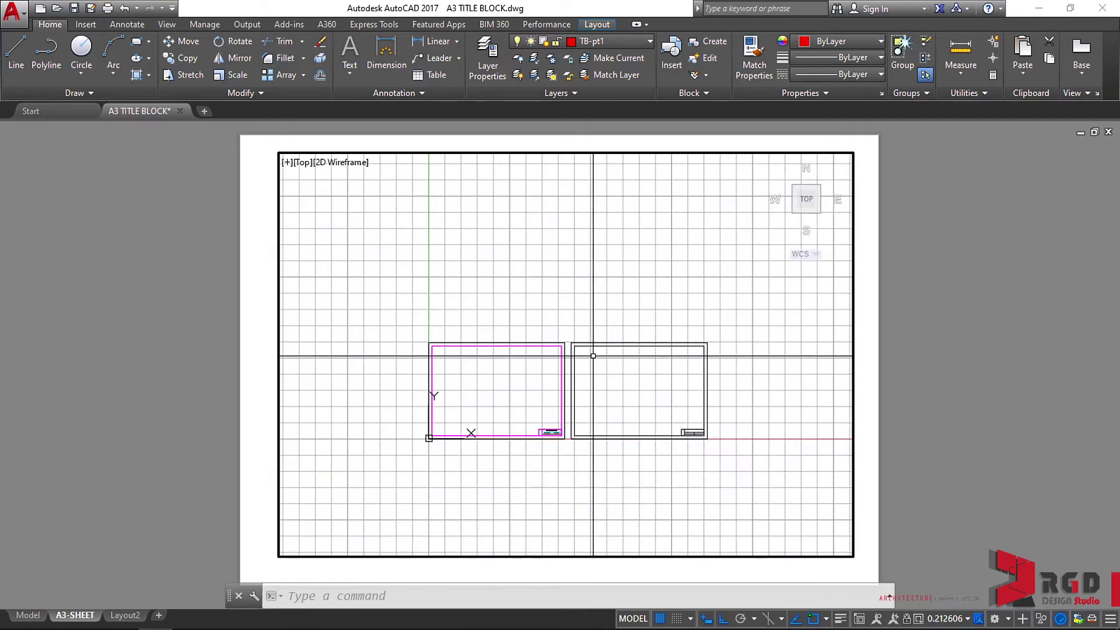
pyautogui.scroll(-5, 576, 389)
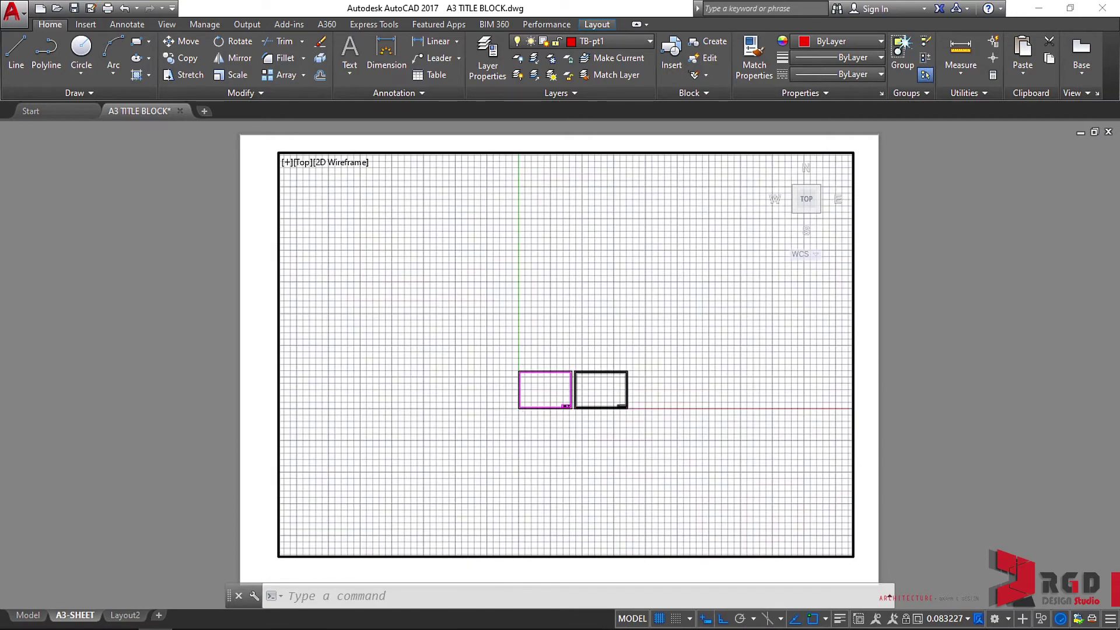
pyautogui.scroll(10, 577, 389)
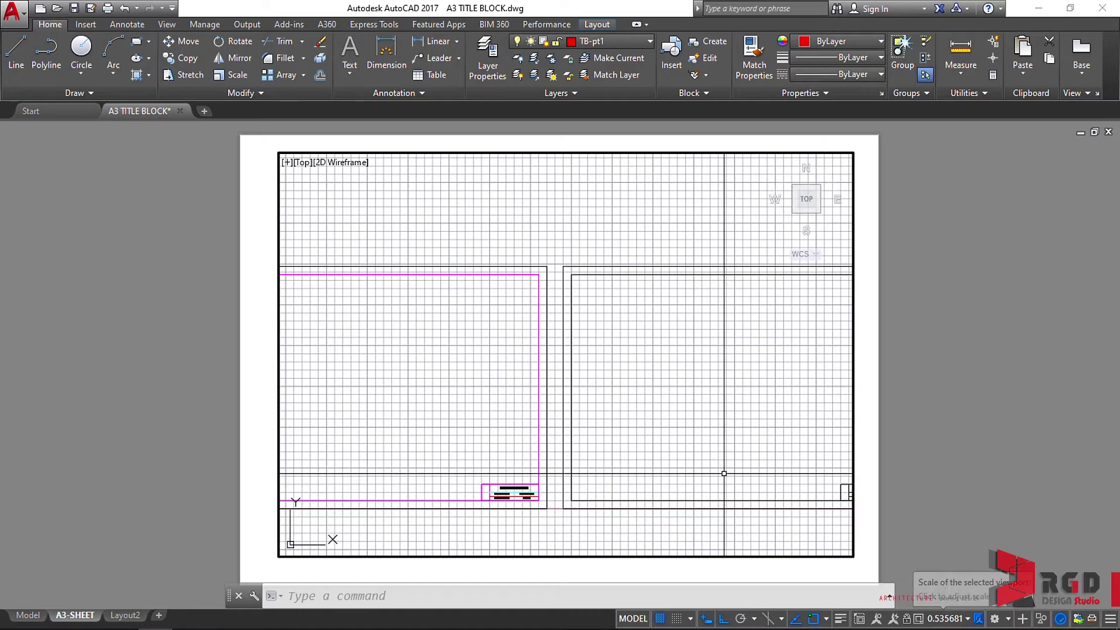
pyautogui.scroll(-5, 601, 385)
pyautogui.scroll(6, 582, 388)
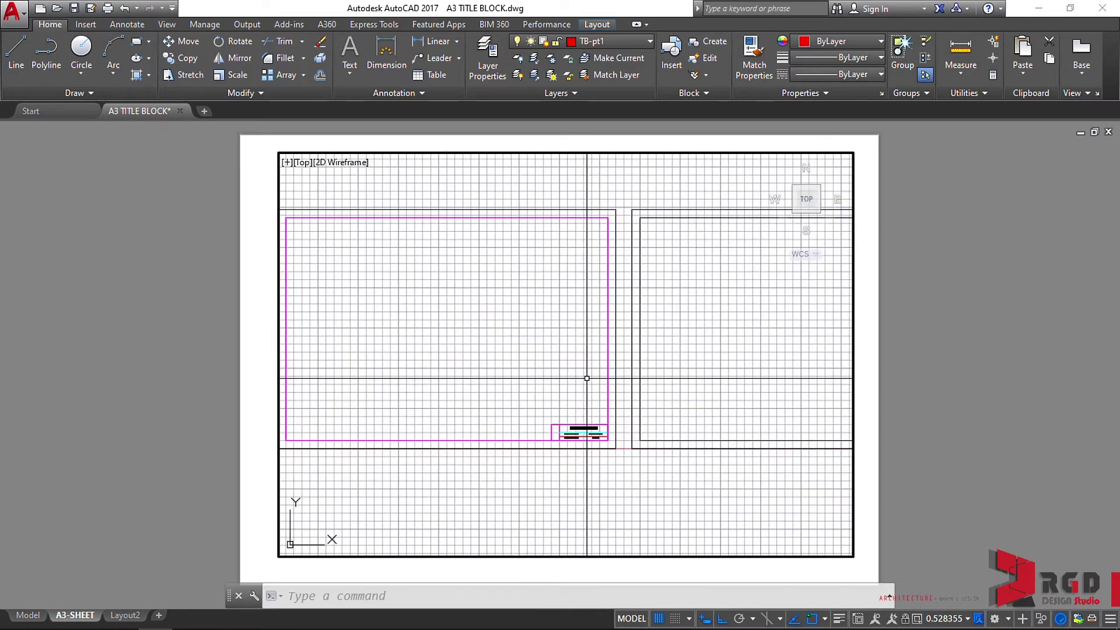
pyautogui.scroll(-8, 581, 387)
pyautogui.scroll(4, 587, 374)
pyautogui.scroll(2, 589, 377)
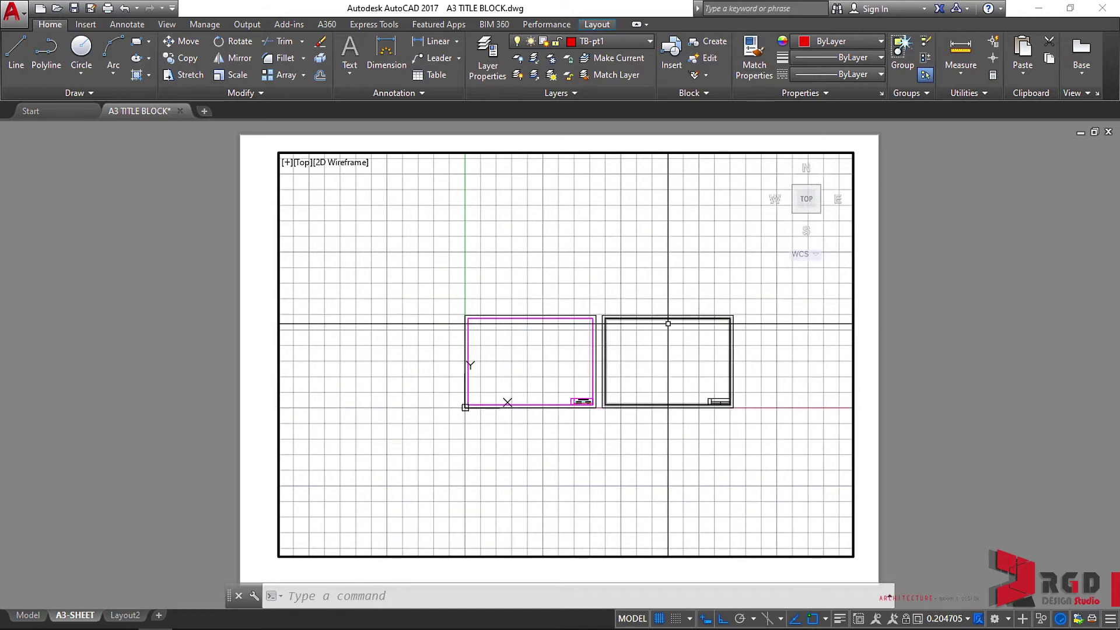
# - Zoom the viewport to scale 0.326054, select its border in paper space, and return to model space
pyautogui.scroll(2, 659, 333)
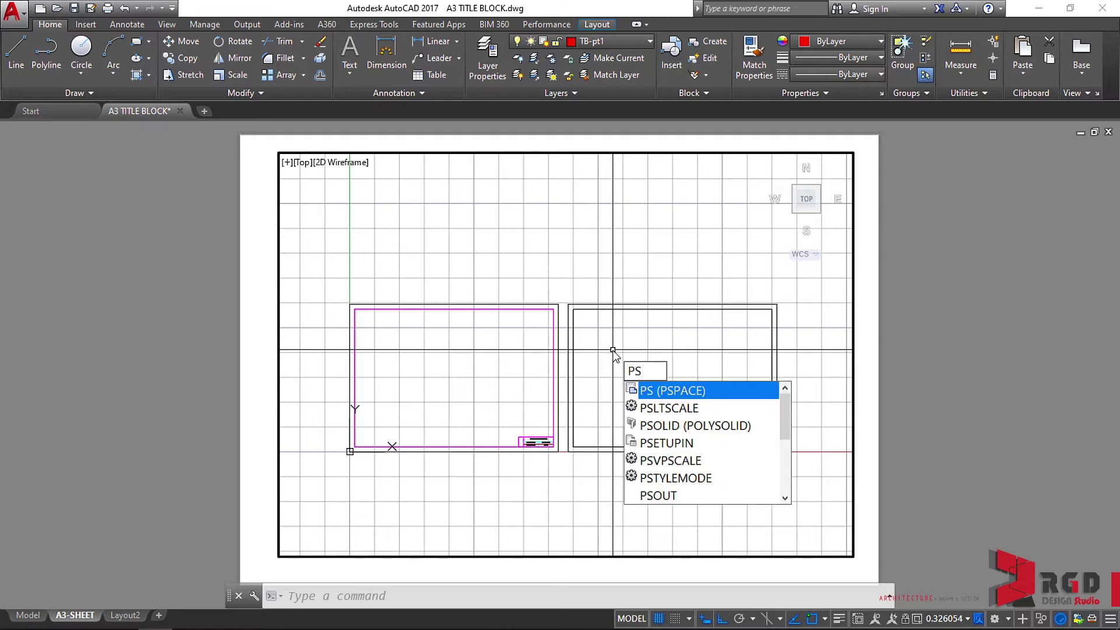
pyautogui.press('Return')
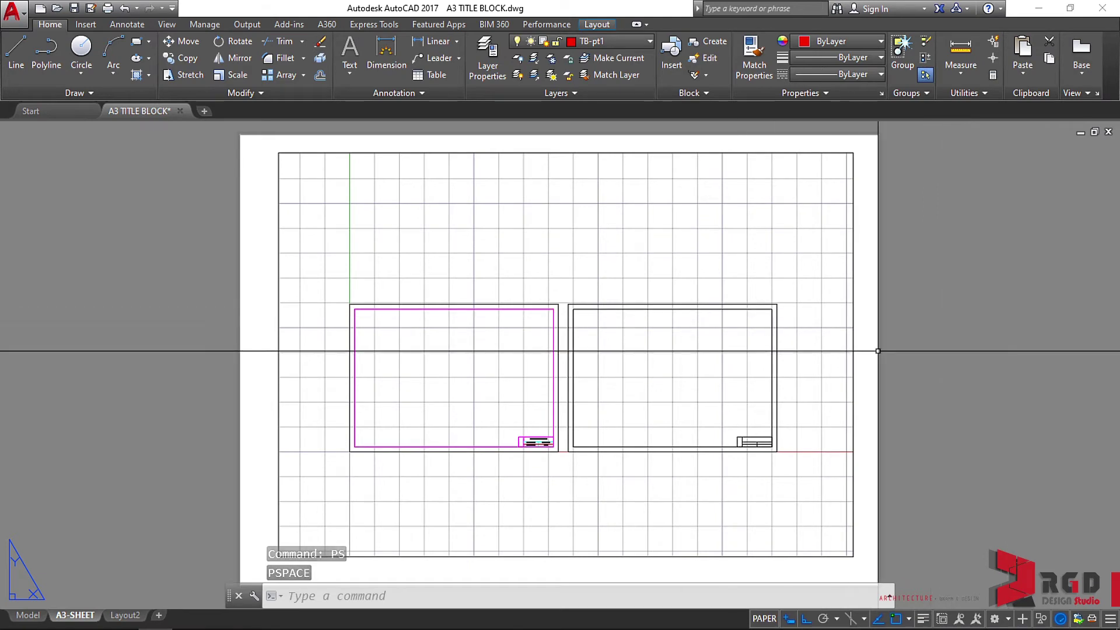
pyautogui.click(854, 297)
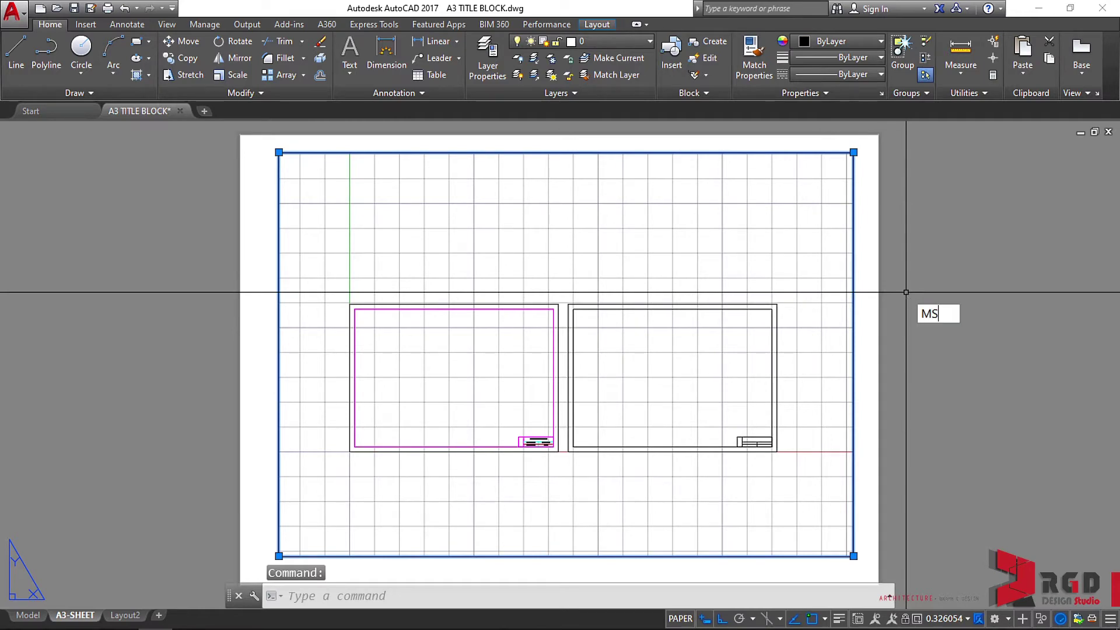
pyautogui.press('Return')
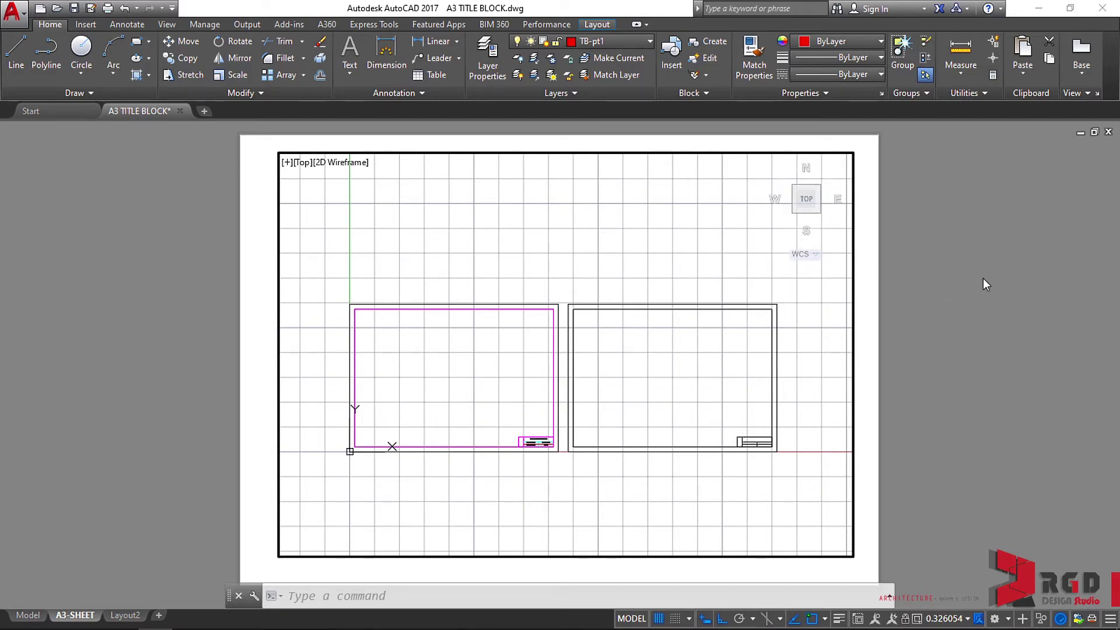
# - Switch between paper space and the viewport's model space, ending in paper space
pyautogui.doubleClick(968, 271)
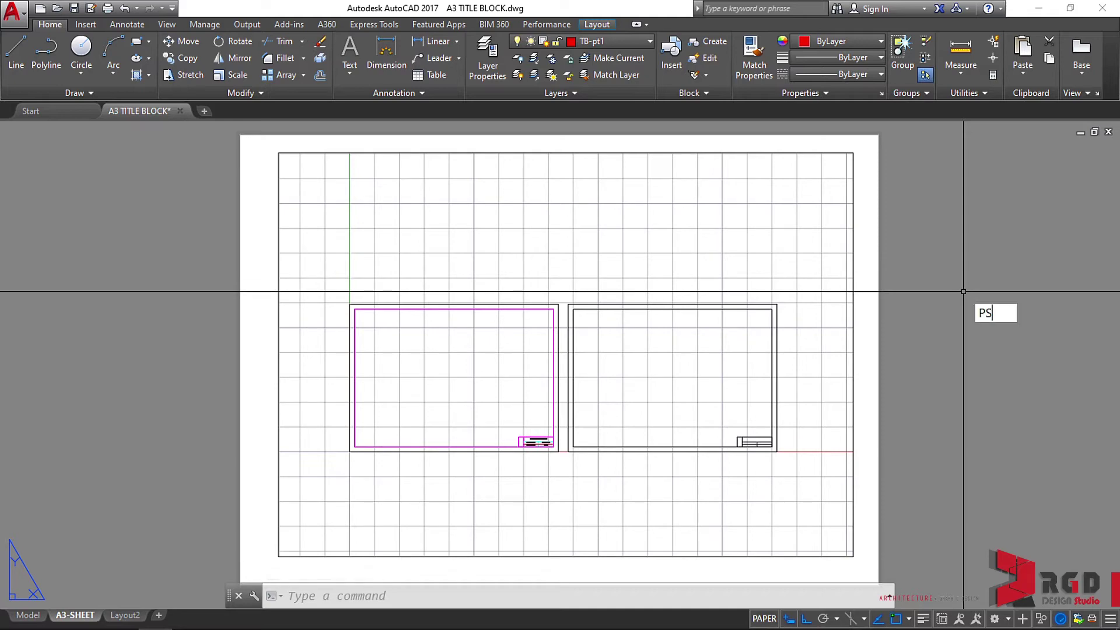
pyautogui.press('Return')
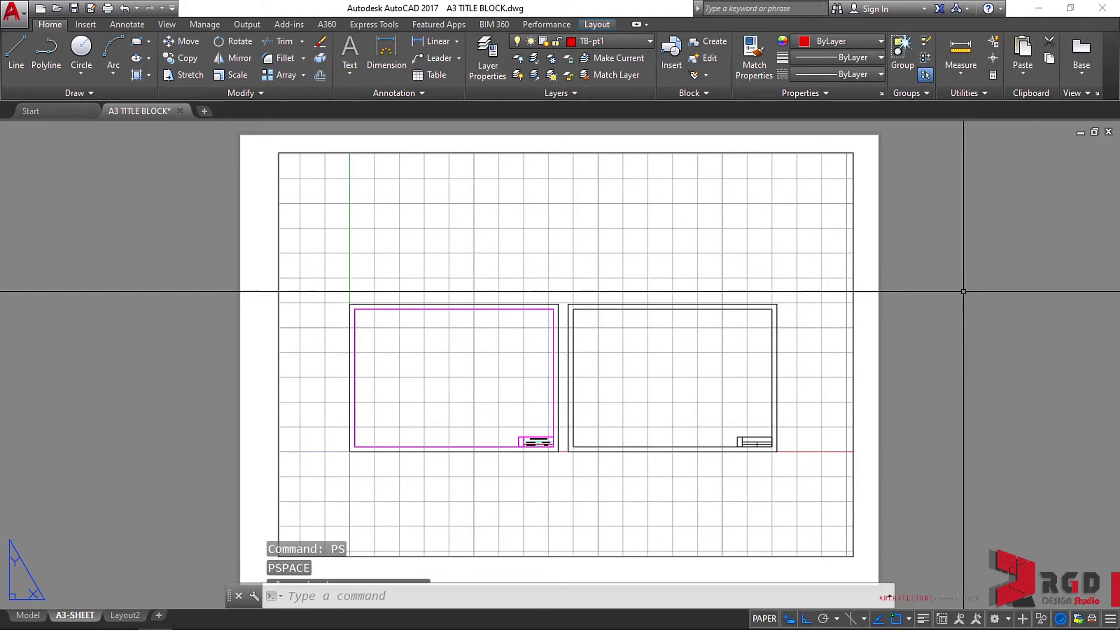
pyautogui.write('MS')
pyautogui.press('Return')
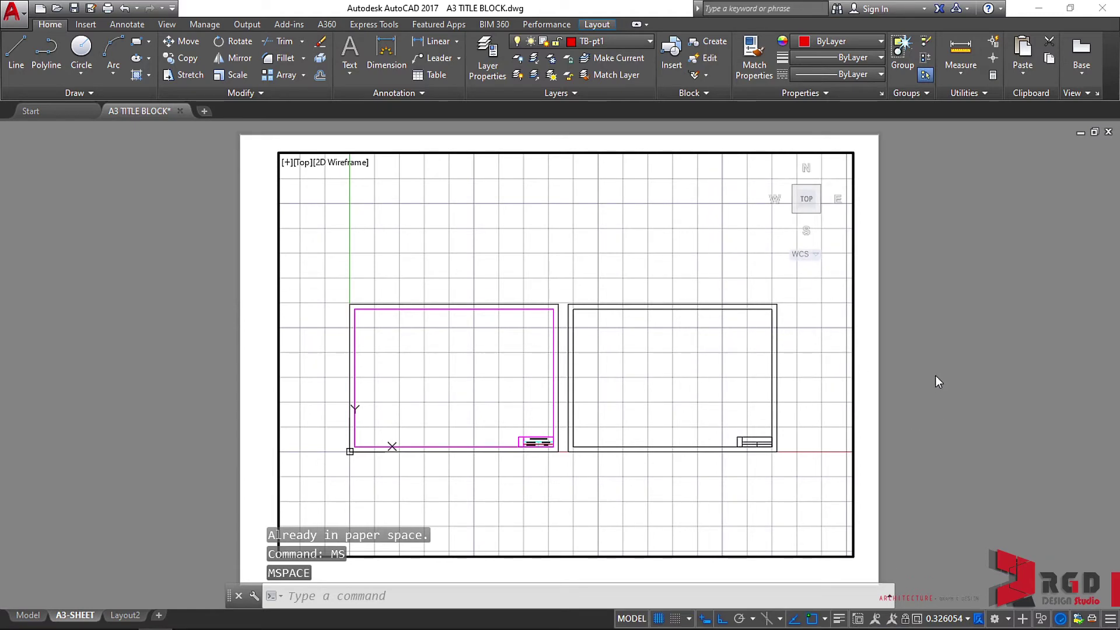
pyautogui.doubleClick(936, 331)
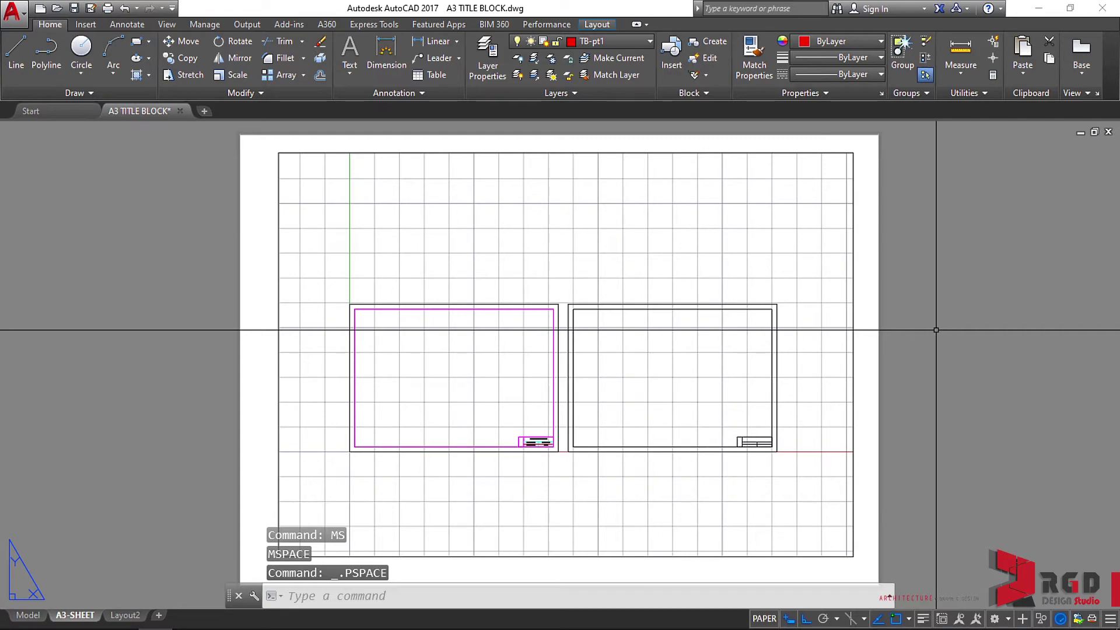
# - Zoom around the A3-SHEET layout to view both enlarged title blocks side by side
pyautogui.scroll(-8, 700, 342)
pyautogui.scroll(8, 675, 350)
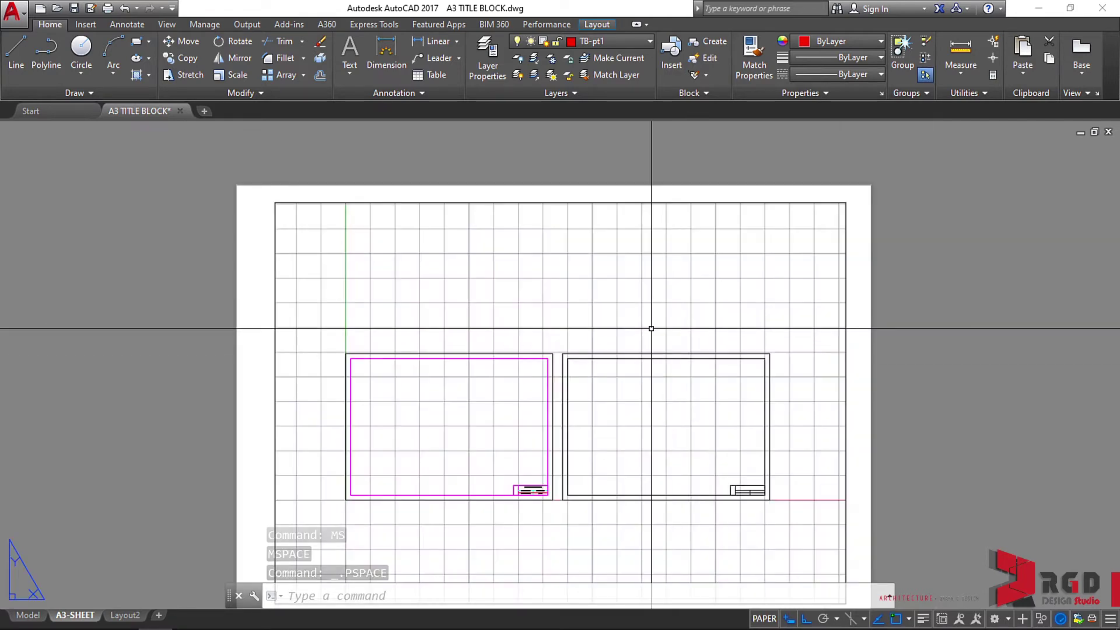
pyautogui.scroll(-8, 651, 328)
pyautogui.scroll(8, 640, 303)
pyautogui.scroll(-6, 636, 303)
pyautogui.scroll(6, 631, 269)
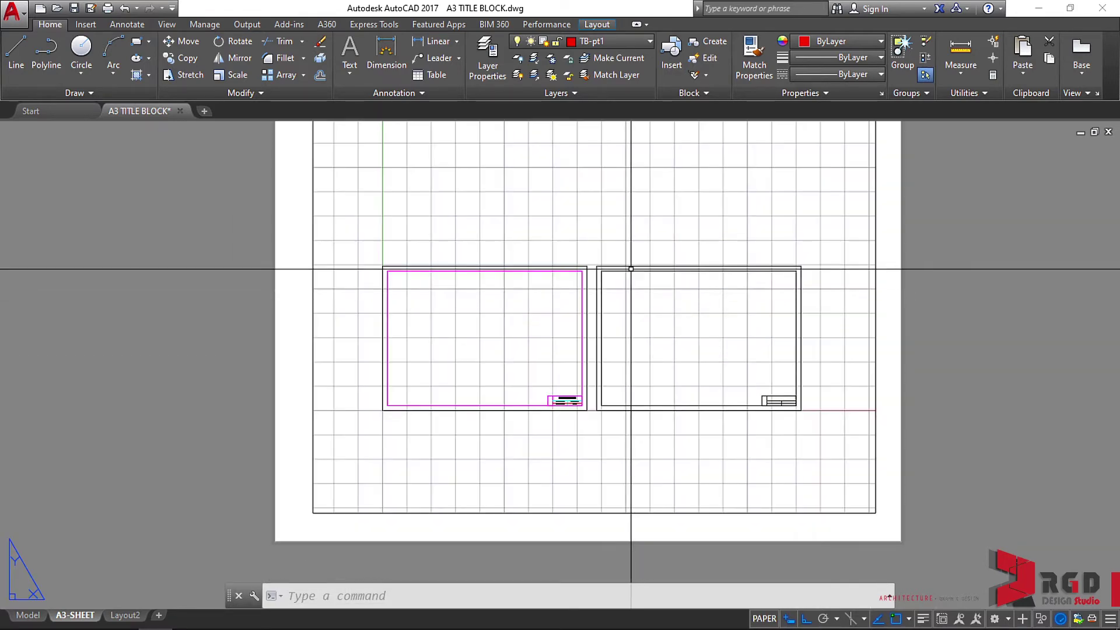
pyautogui.scroll(-6, 631, 269)
pyautogui.scroll(6, 627, 270)
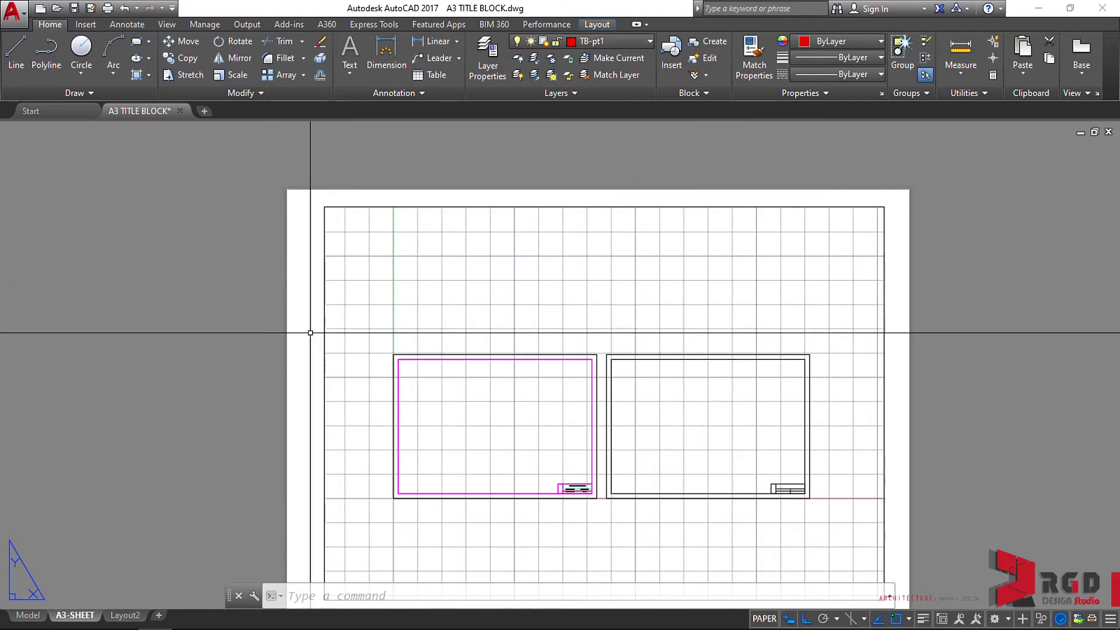
pyautogui.doubleClick(672, 312)
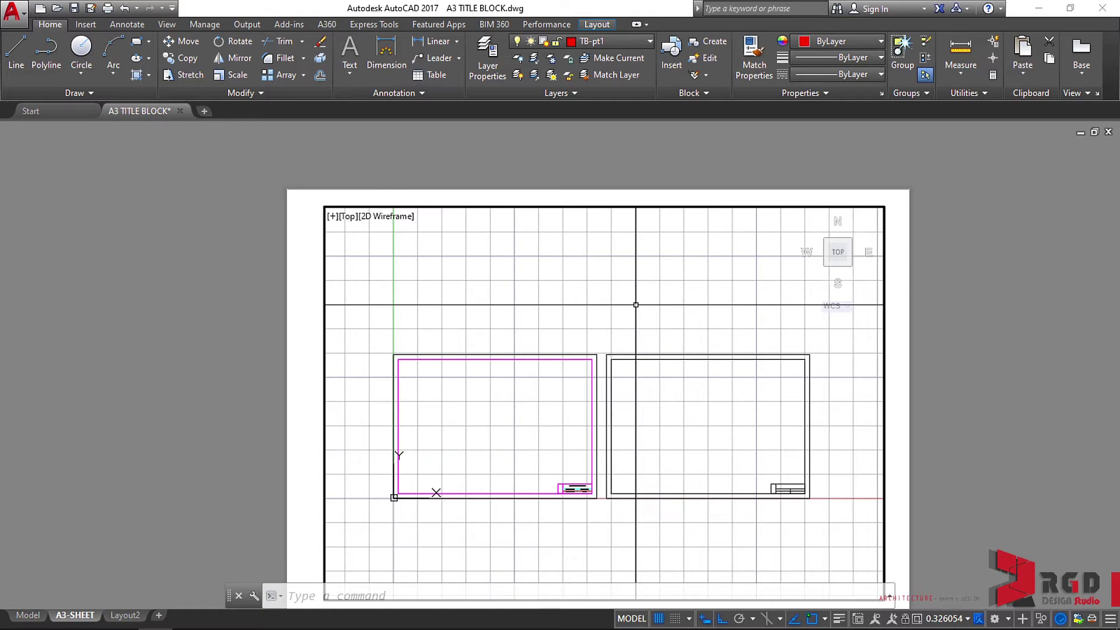
pyautogui.doubleClick(978, 282)
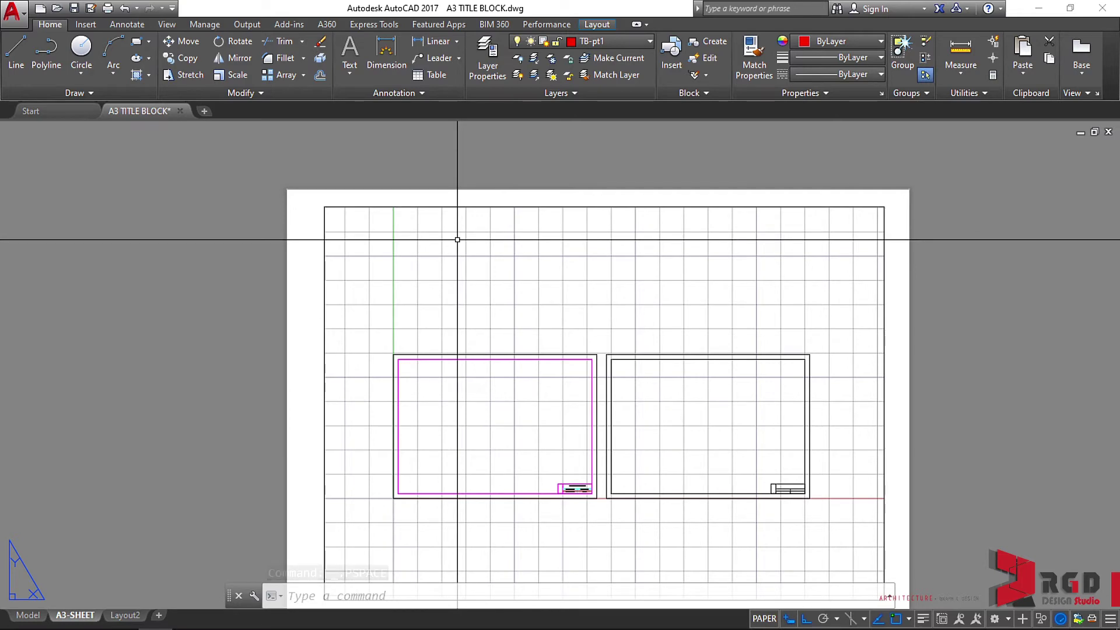
pyautogui.moveTo(554, 380); pyautogui.dragTo(494, 337, button='middle')
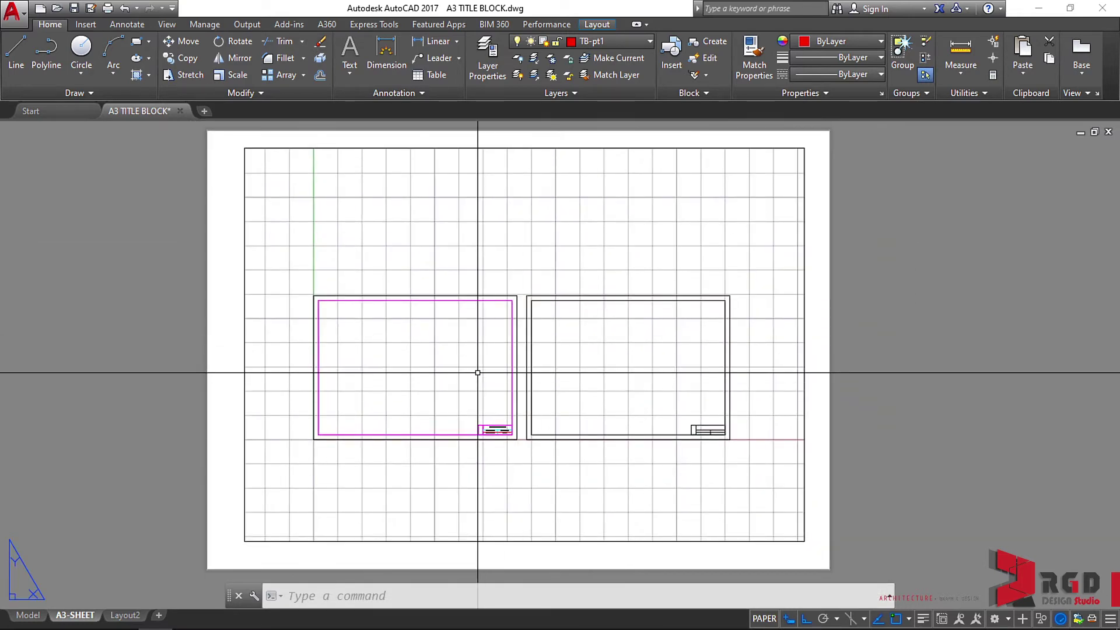
pyautogui.moveTo(479, 372); pyautogui.dragTo(431, 373, button='middle')
pyautogui.moveTo(493, 336); pyautogui.dragTo(470, 347, button='middle')
pyautogui.scroll(-6, 470, 343)
pyautogui.scroll(8, 474, 331)
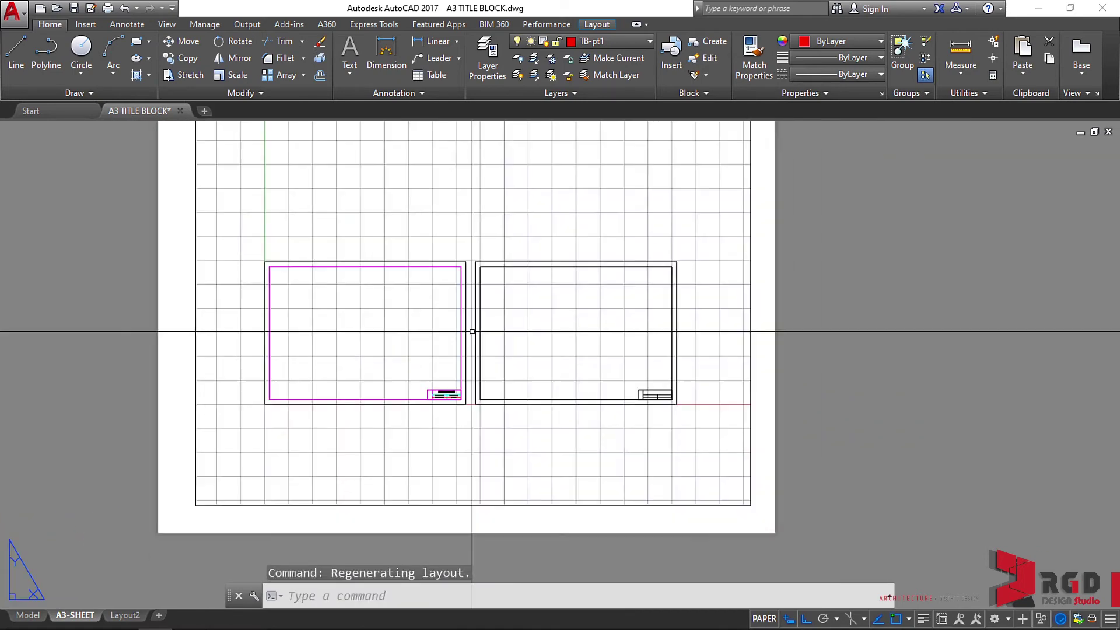
pyautogui.scroll(-8, 469, 333)
pyautogui.scroll(8, 470, 332)
pyautogui.scroll(-6, 472, 331)
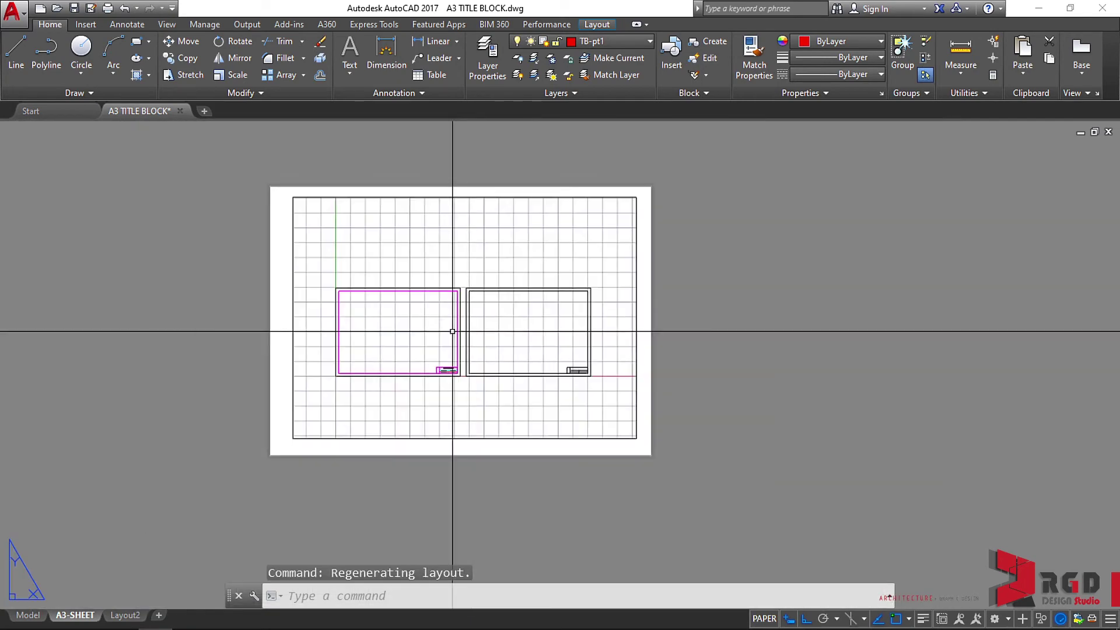
pyautogui.scroll(4, 453, 333)
pyautogui.scroll(-2, 438, 325)
pyautogui.moveTo(537, 383); pyautogui.dragTo(534, 340, button='middle')
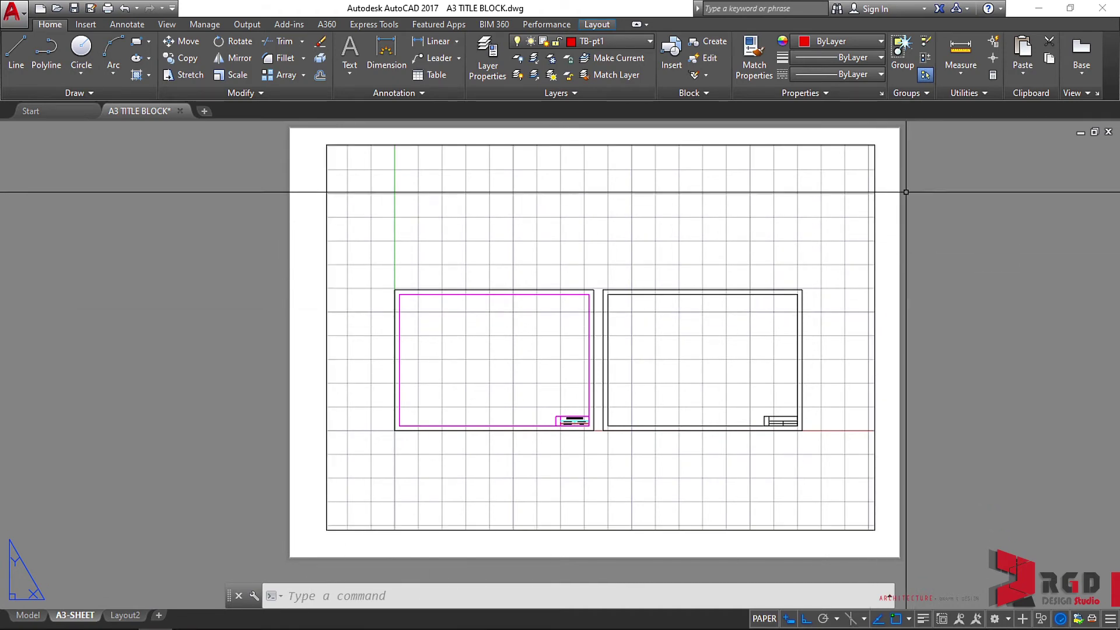
# - Window-select the viewport border and erase it with E
pyautogui.click(884, 161)
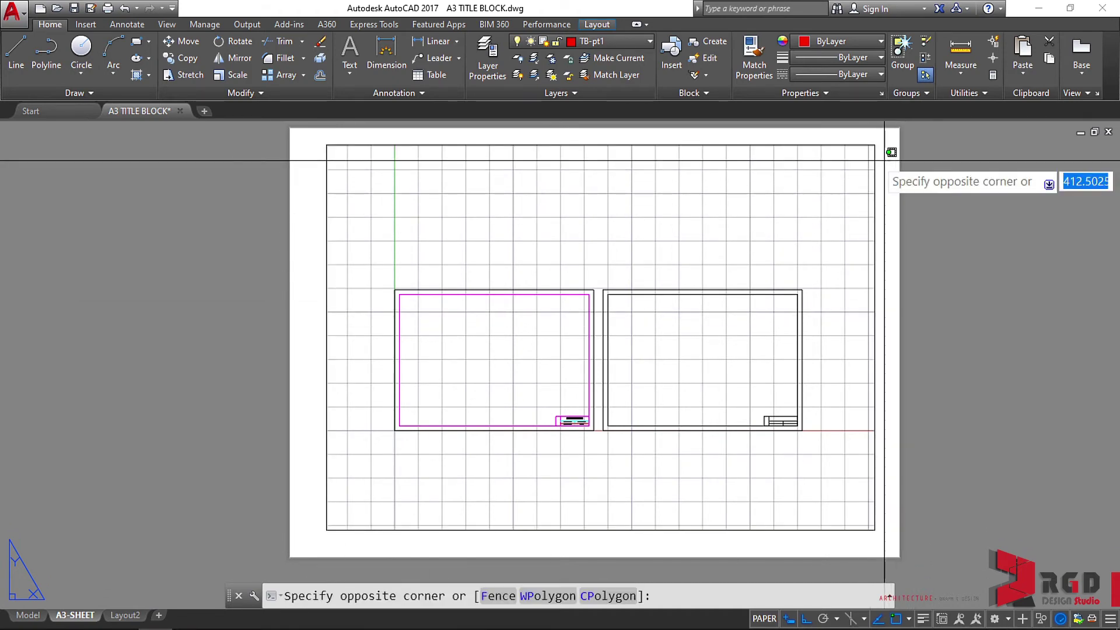
pyautogui.click(849, 139)
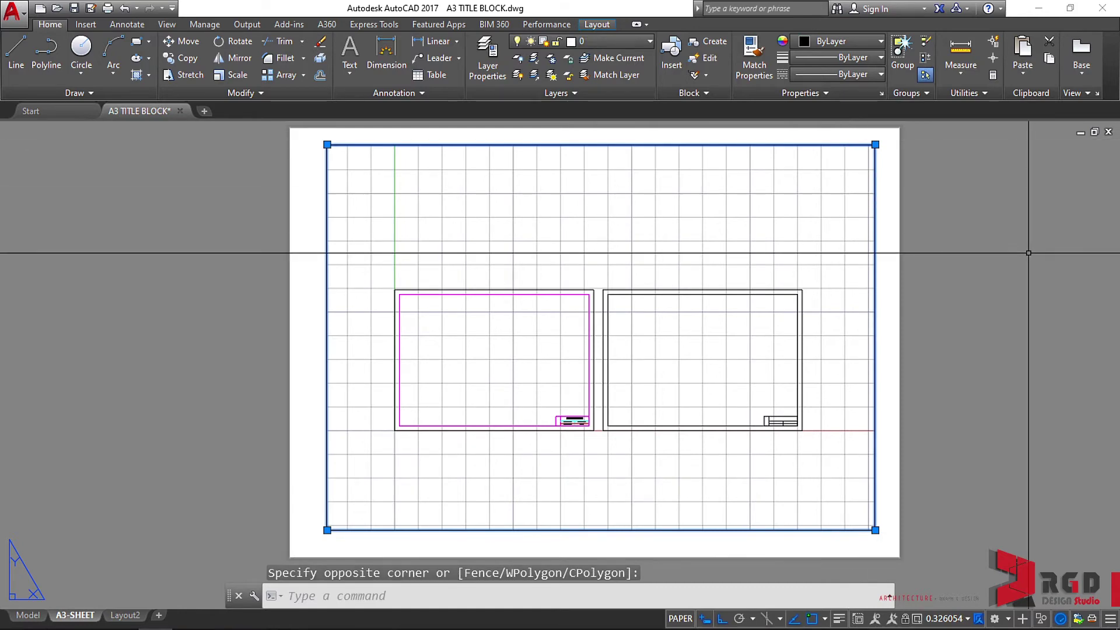
pyautogui.write('E')
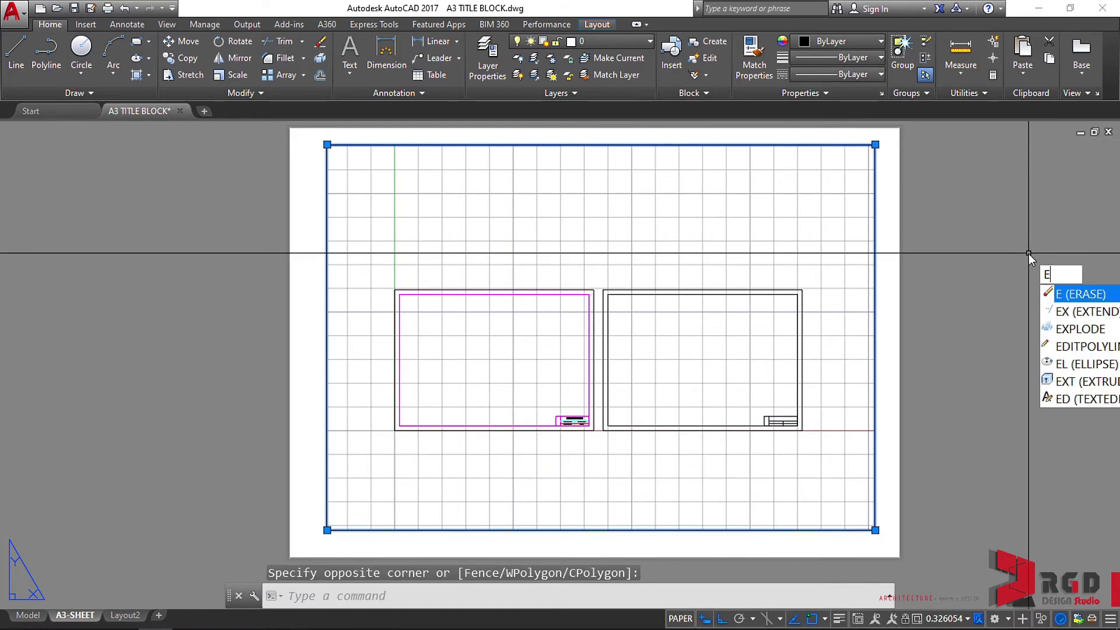
pyautogui.press('Return')
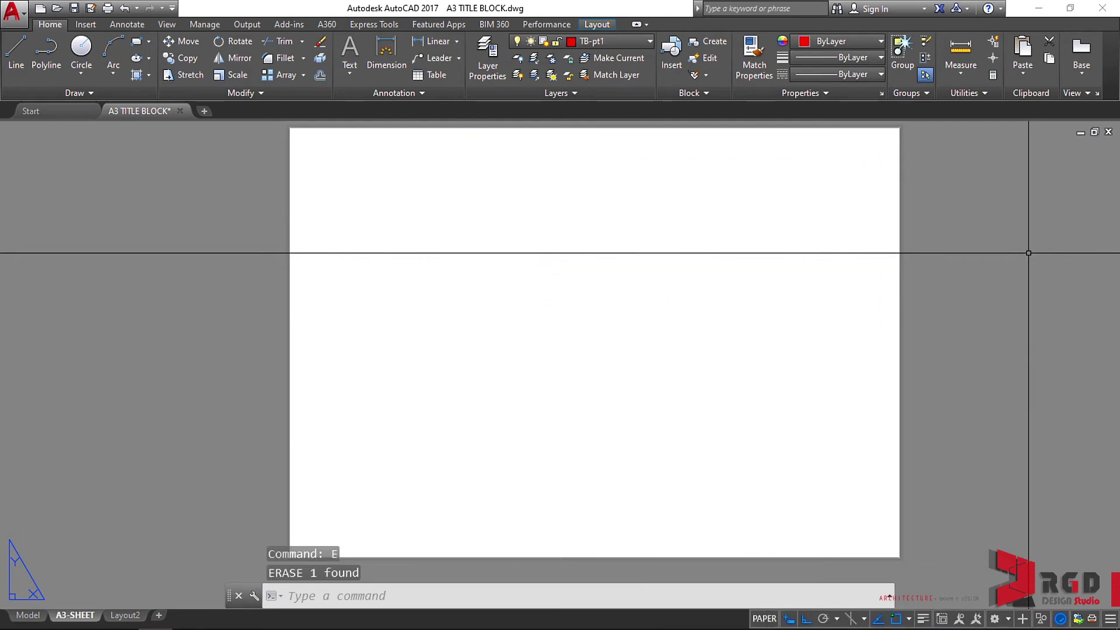
# - Zoom and pan to recentre the now blank A3 sheet
pyautogui.scroll(-5, 647, 308)
pyautogui.scroll(3, 664, 305)
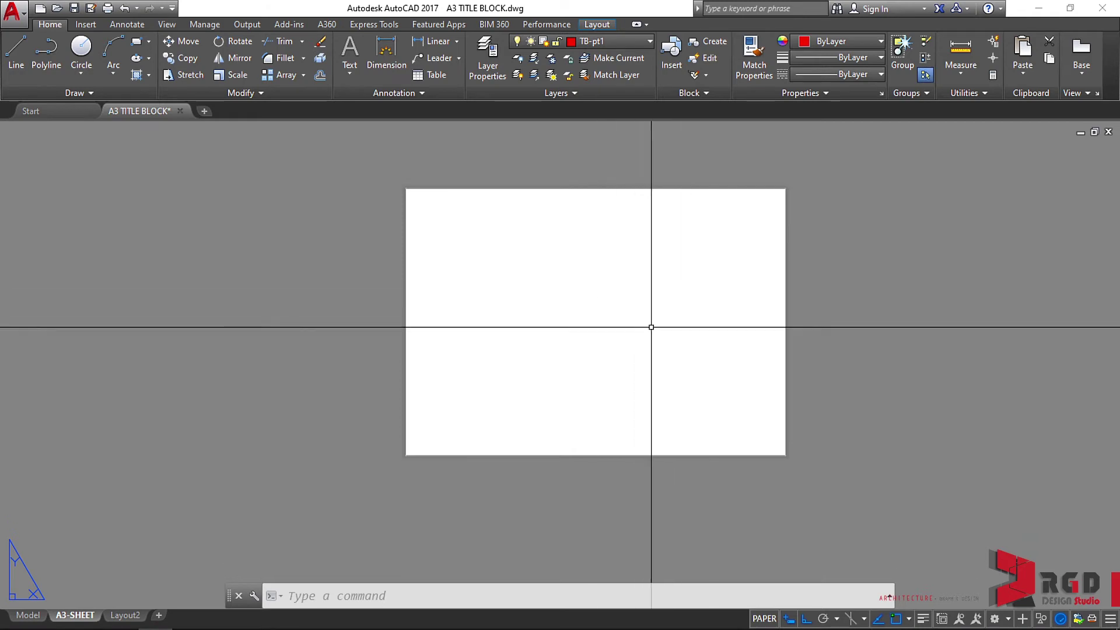
pyautogui.scroll(1, 622, 266)
pyautogui.scroll(-1, 541, 269)
pyautogui.moveTo(539, 270); pyautogui.dragTo(567, 294, button='middle')
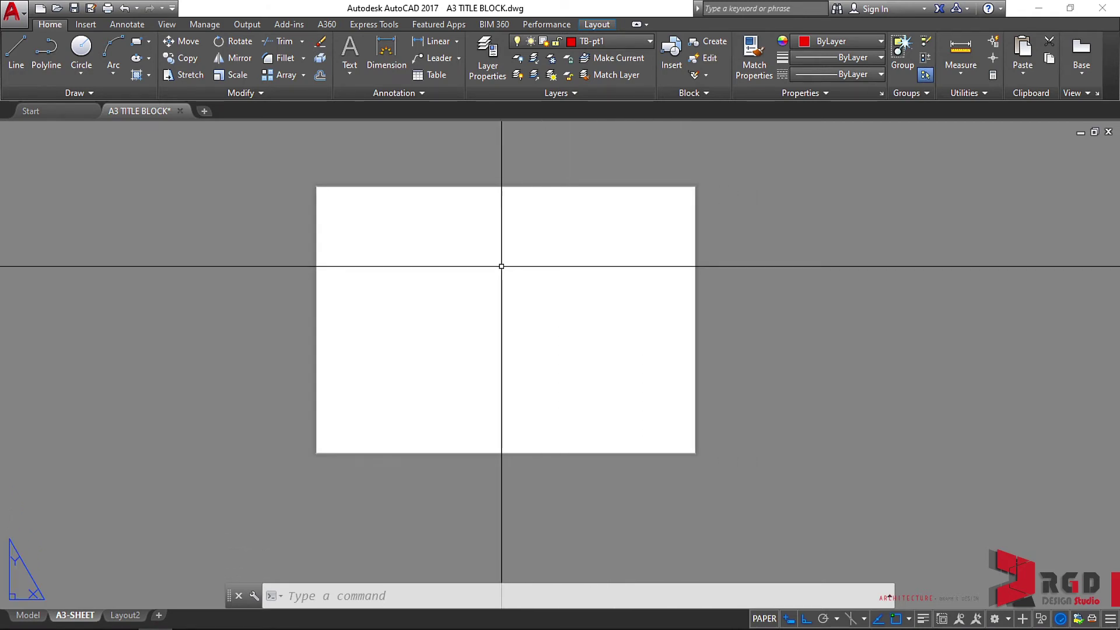
pyautogui.scroll(2, 362, 266)
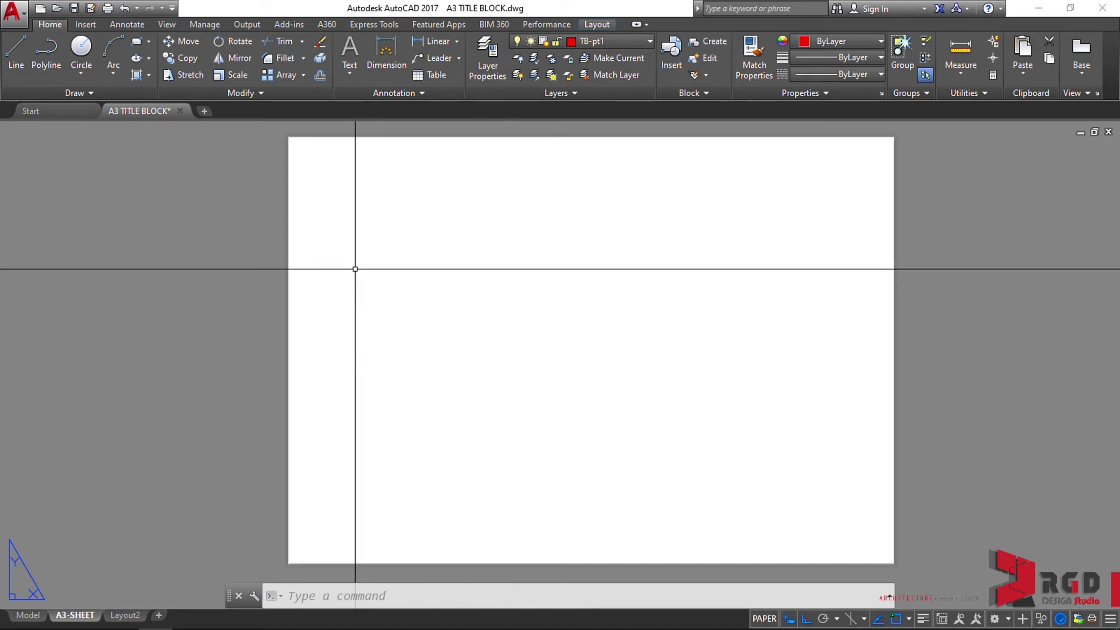
pyautogui.moveTo(356, 268); pyautogui.dragTo(385, 258, button='middle')
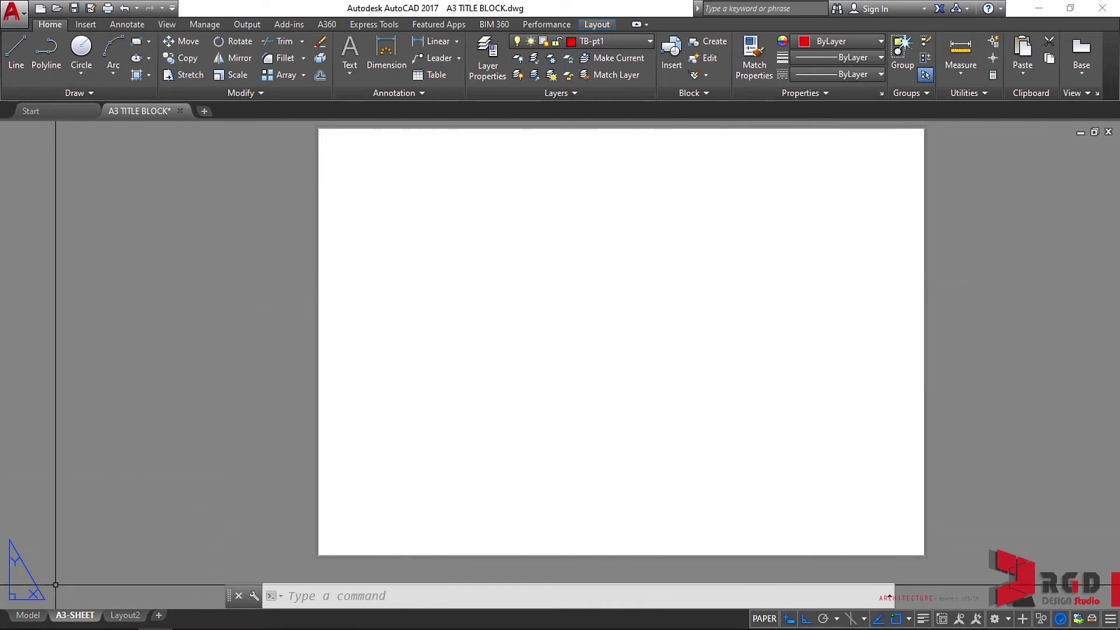
# - In model space, window-select the left sheet's border and title block and copy them
pyautogui.click(24, 619)
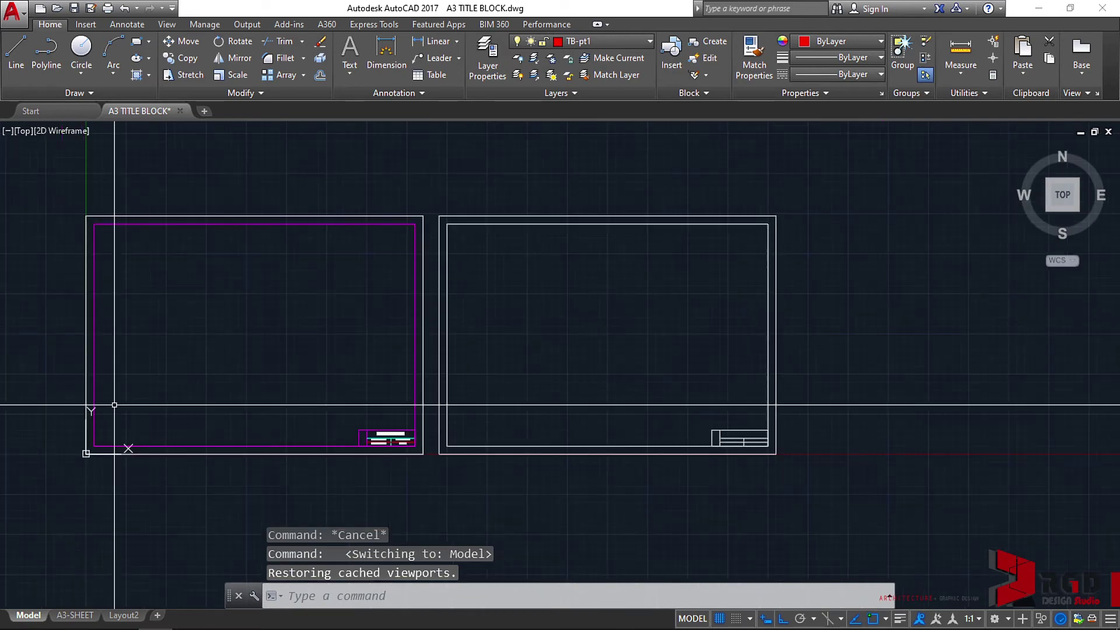
pyautogui.click(90, 220)
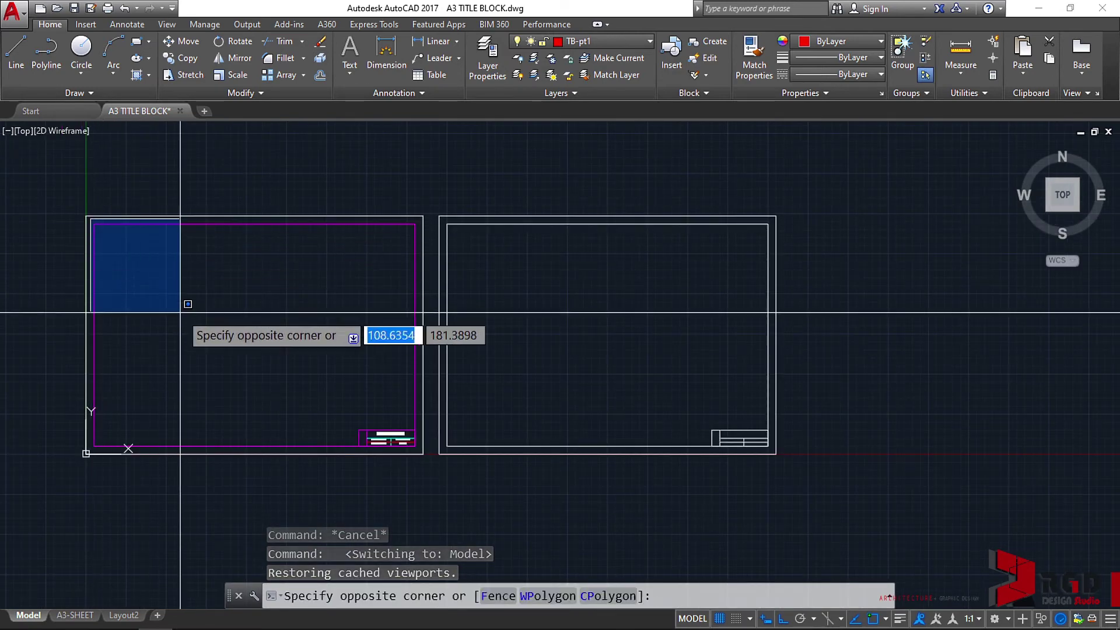
pyautogui.click(418, 450)
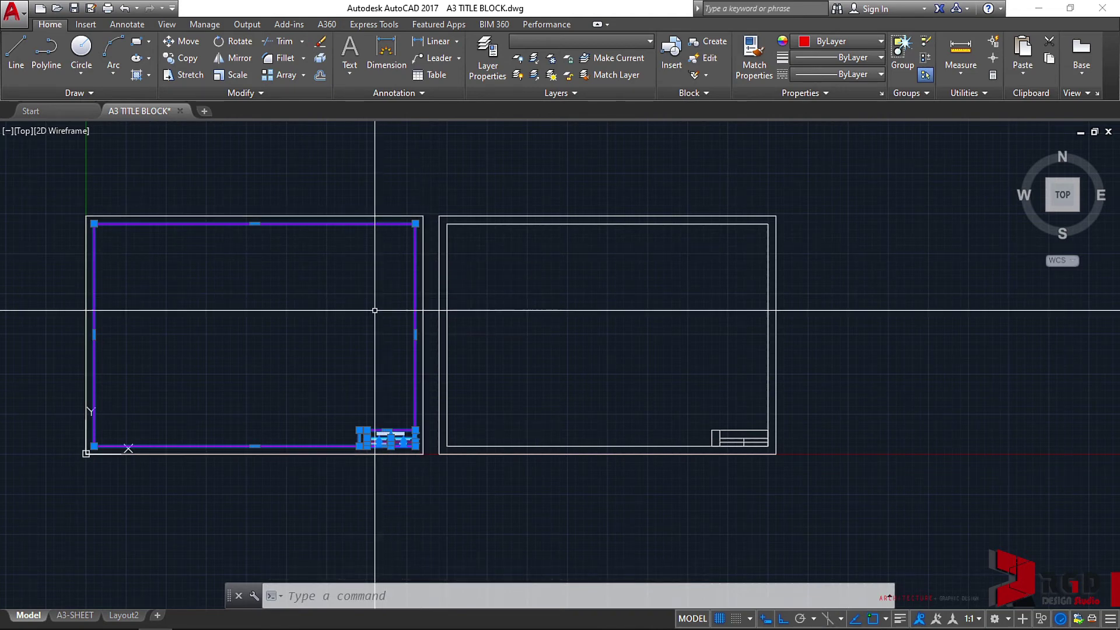
pyautogui.scroll(2, 270, 382)
pyautogui.scroll(-2, 270, 382)
pyautogui.moveTo(270, 383); pyautogui.dragTo(392, 357, button='middle')
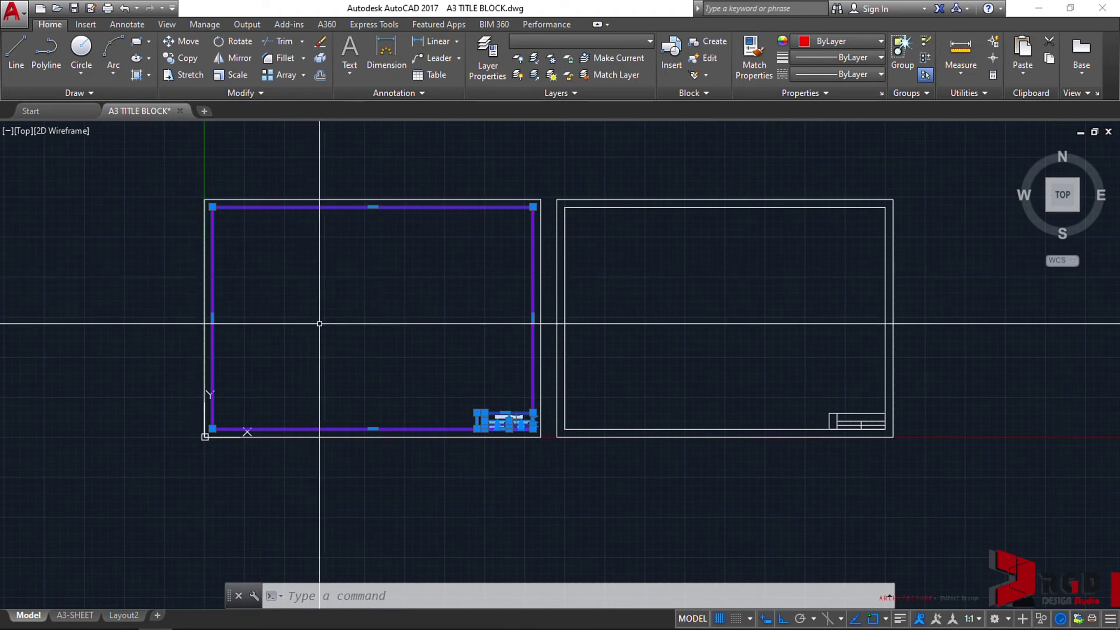
pyautogui.hotkey('ctrl', 'c')
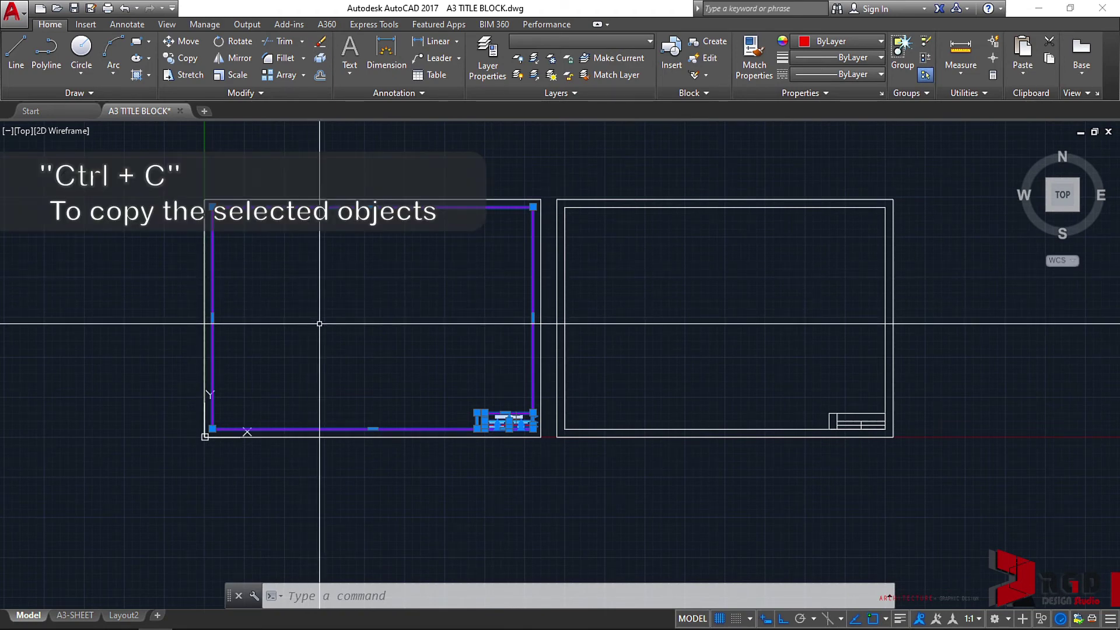
pyautogui.hotkey('ctrl', 'c')
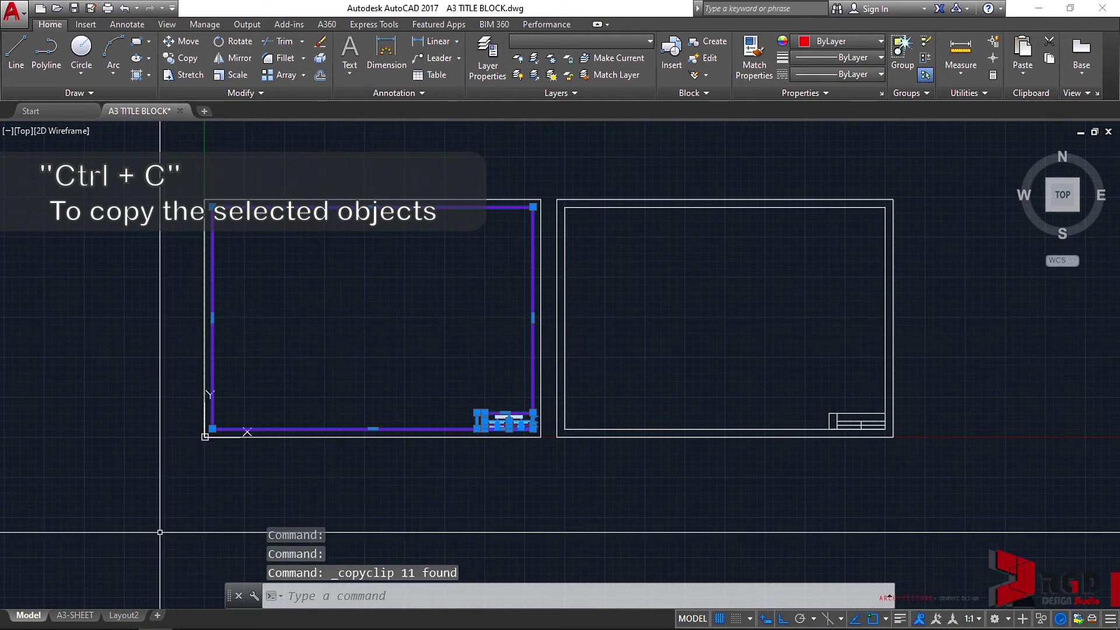
# - Paste the copied title block onto the A3-SHEET layout at insertion point 10,10
pyautogui.click(75, 615)
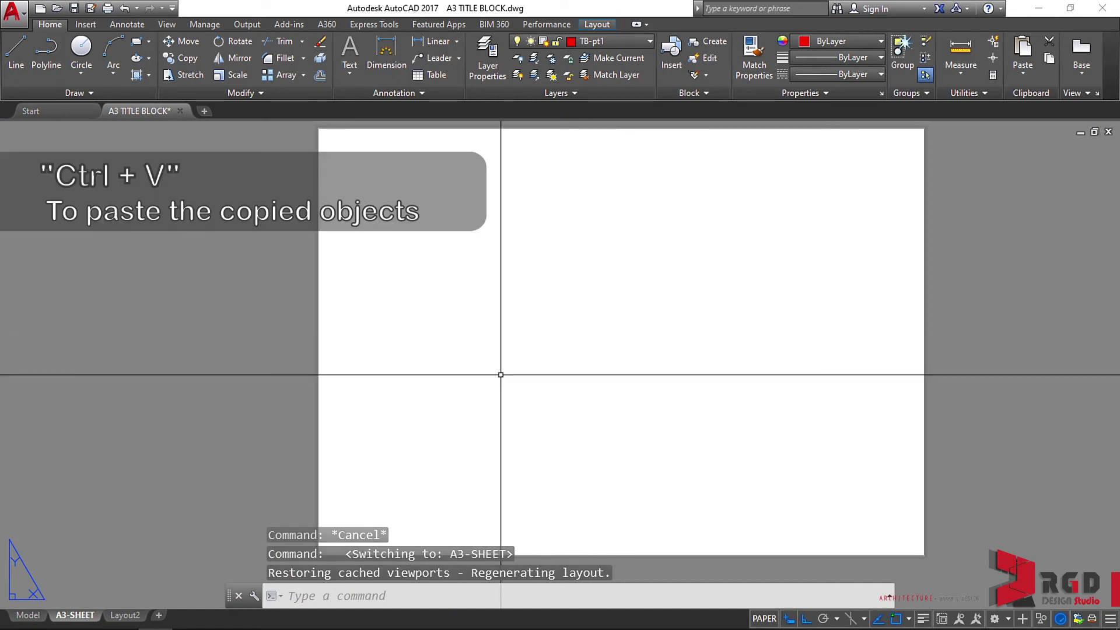
pyautogui.hotkey('ctrl', 'v')
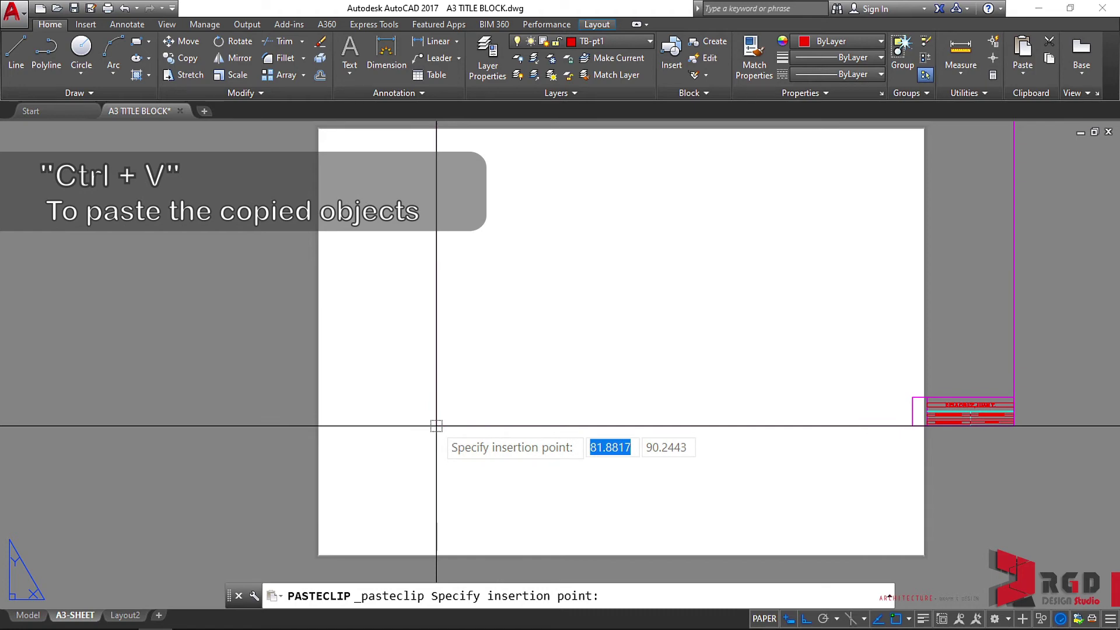
pyautogui.write('10')
pyautogui.press('Tab')
pyautogui.write('10')
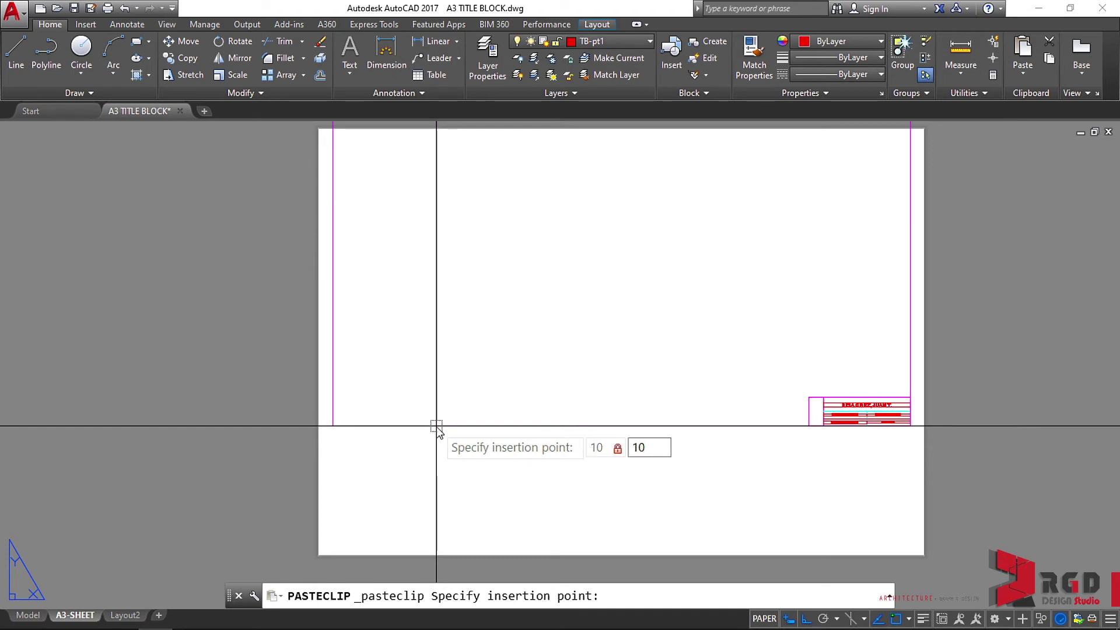
pyautogui.press('Return')
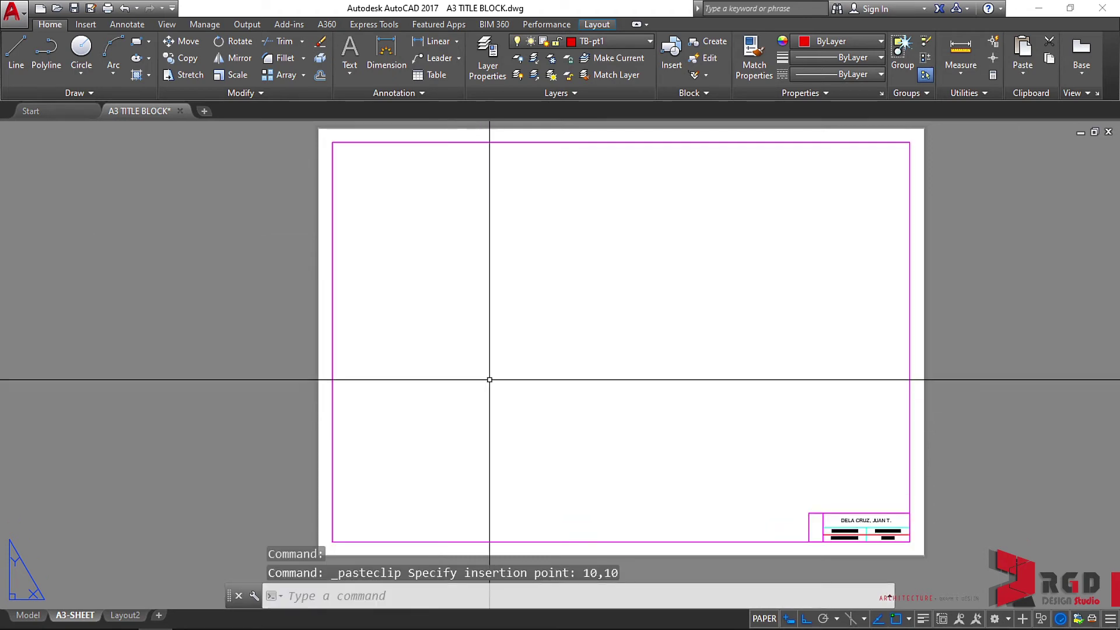
# - Zoom and pan around the sheet to check the title block's corner placement
pyautogui.scroll(4, 319, 541)
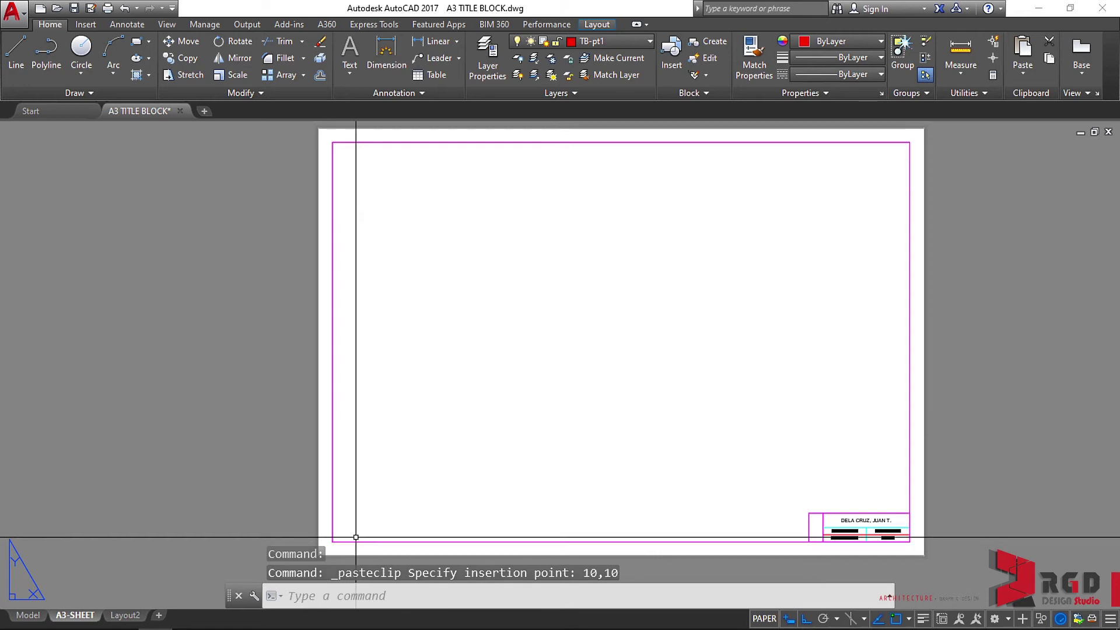
pyautogui.scroll(3, 412, 506)
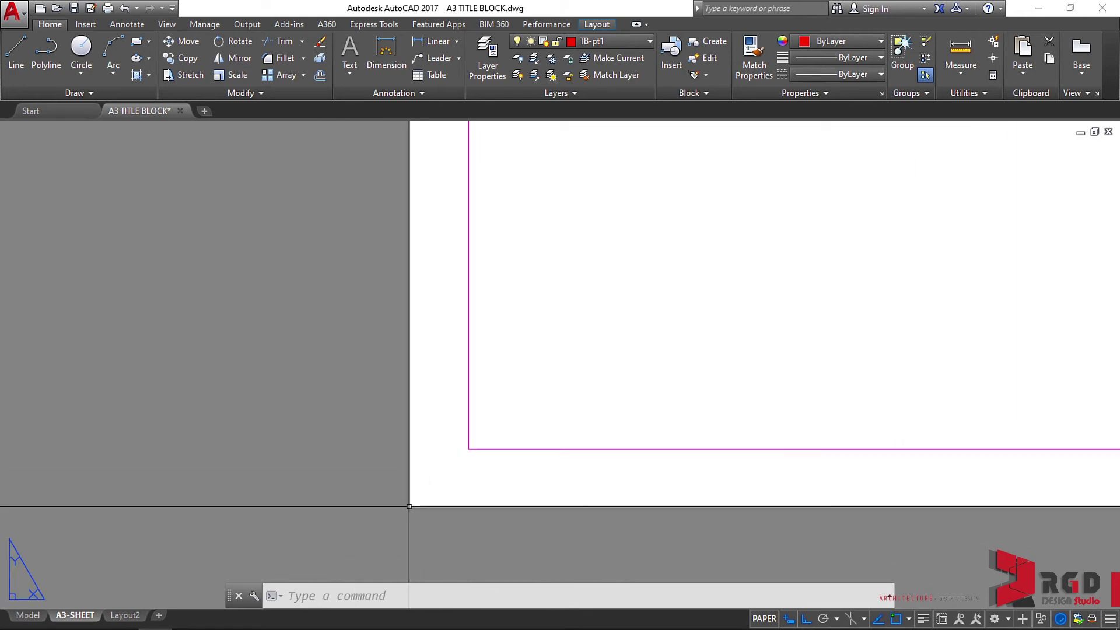
pyautogui.scroll(4, 409, 506)
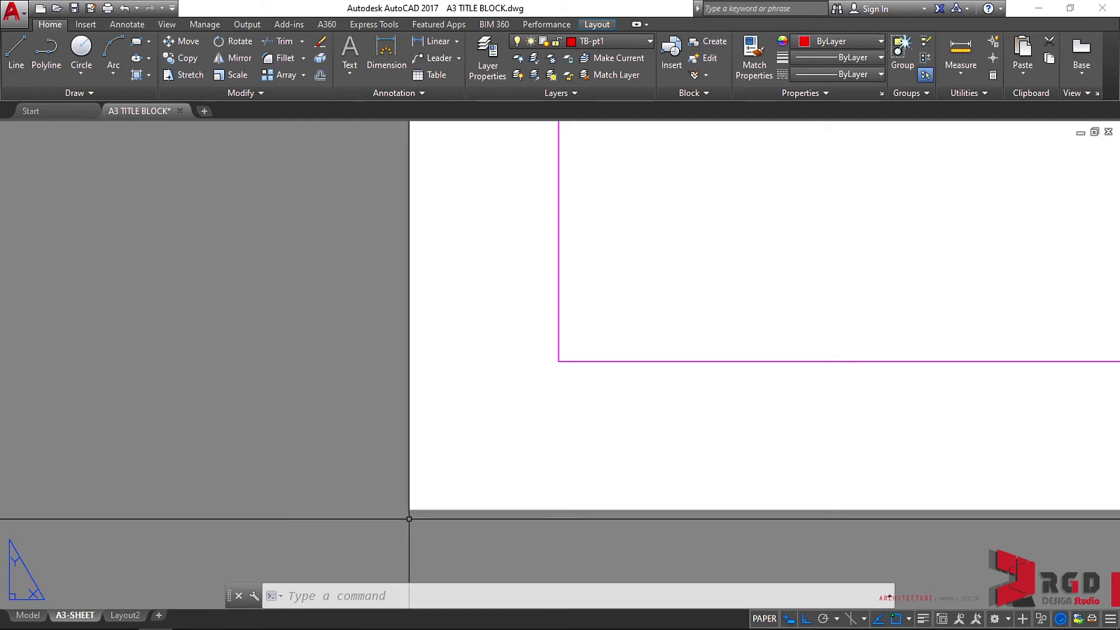
pyautogui.scroll(-8, 409, 519)
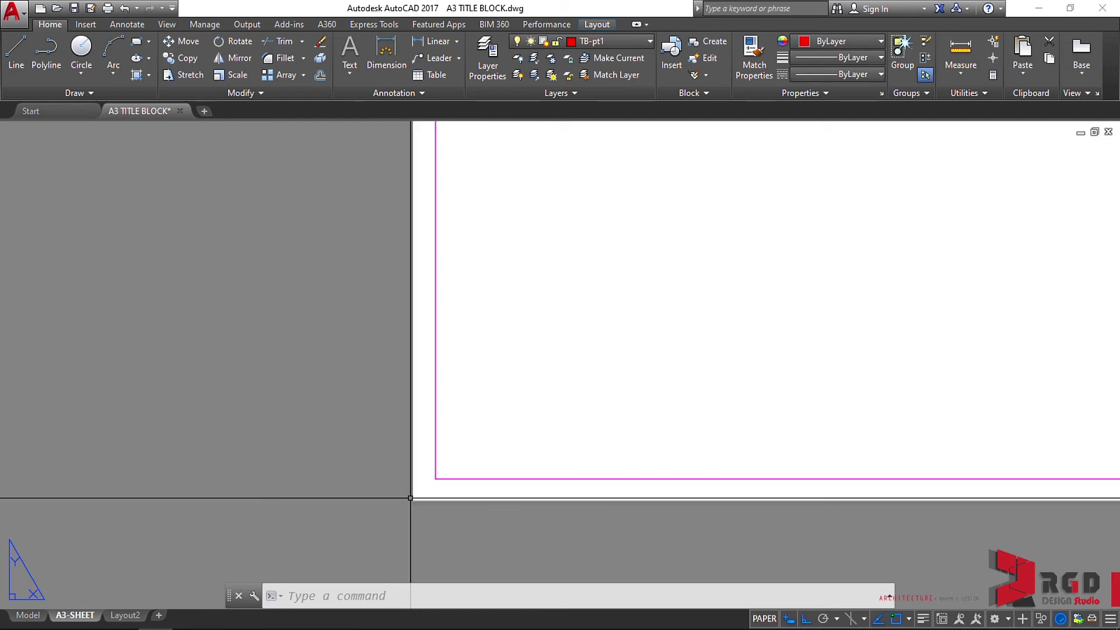
pyautogui.moveTo(569, 424); pyautogui.dragTo(488, 445, button='middle')
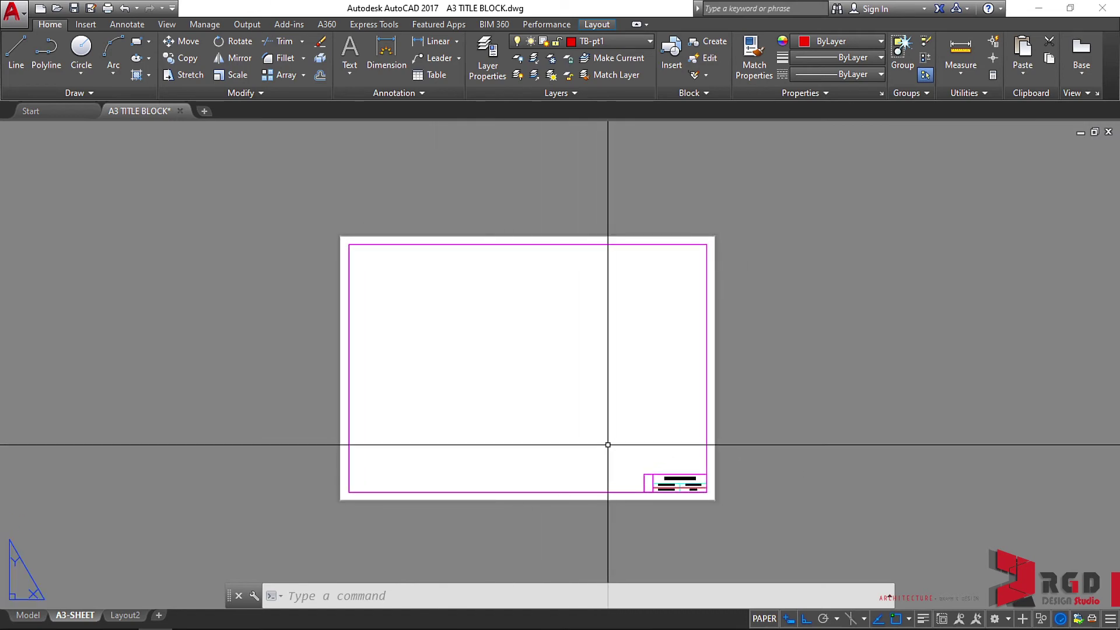
pyautogui.scroll(2, 607, 431)
pyautogui.scroll(-2, 601, 443)
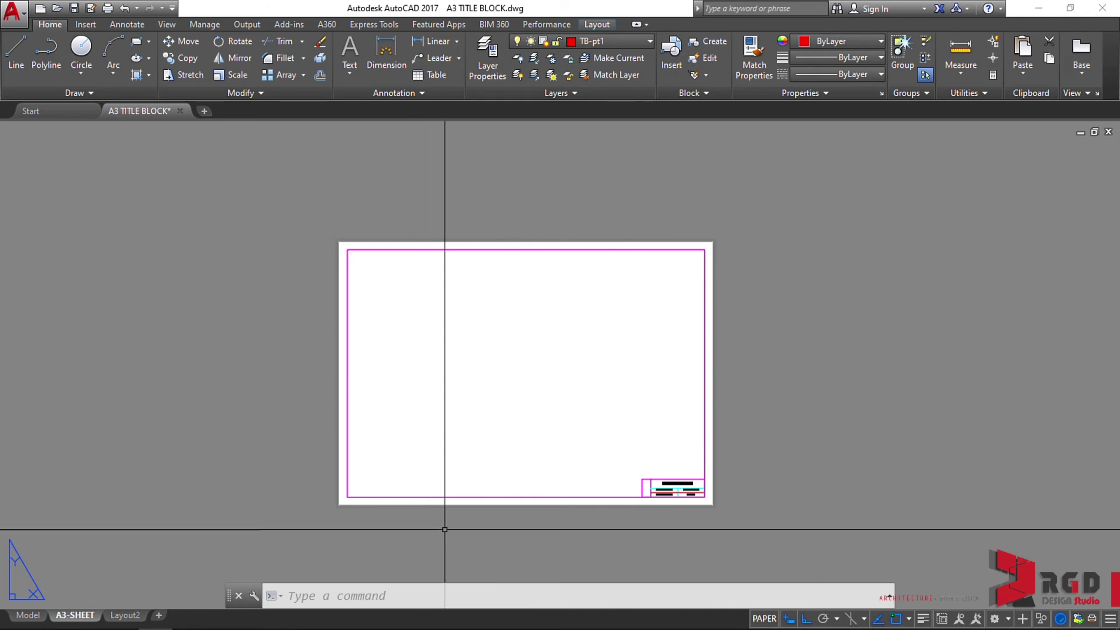
# - Open the Plot dialog for the A3-SHEET layout from its tab menu
pyautogui.moveTo(79, 616)
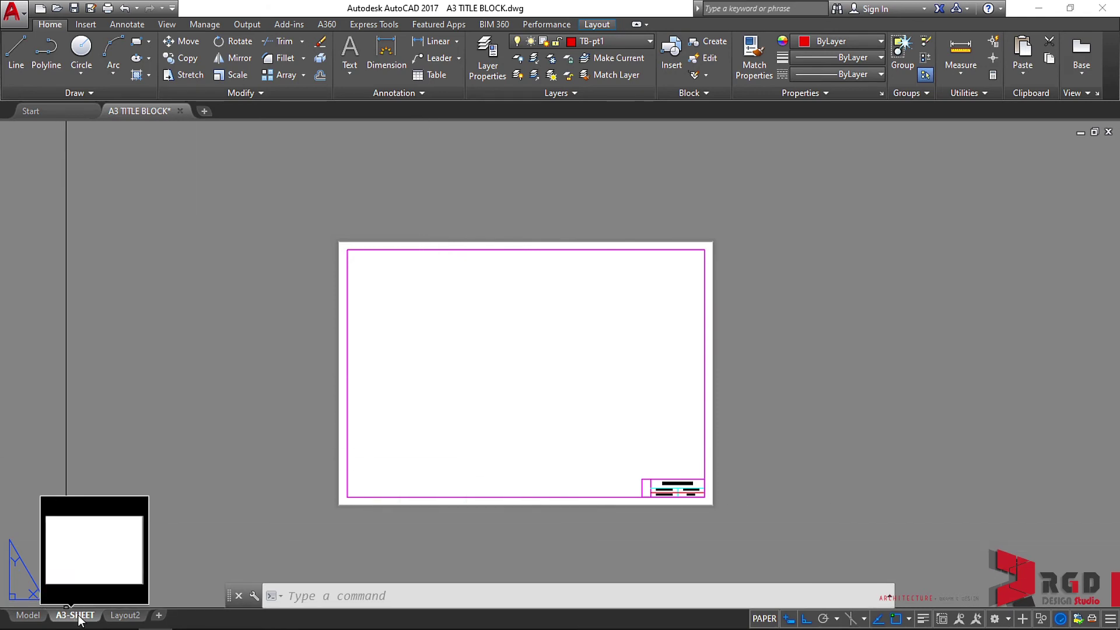
pyautogui.rightClick(78, 617)
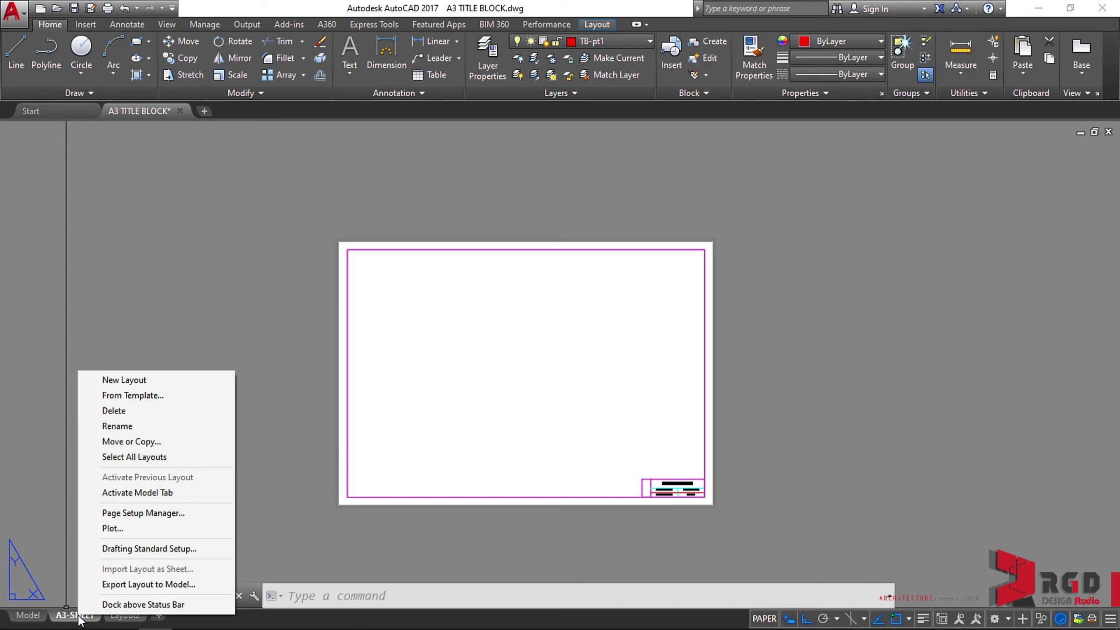
pyautogui.click(111, 528)
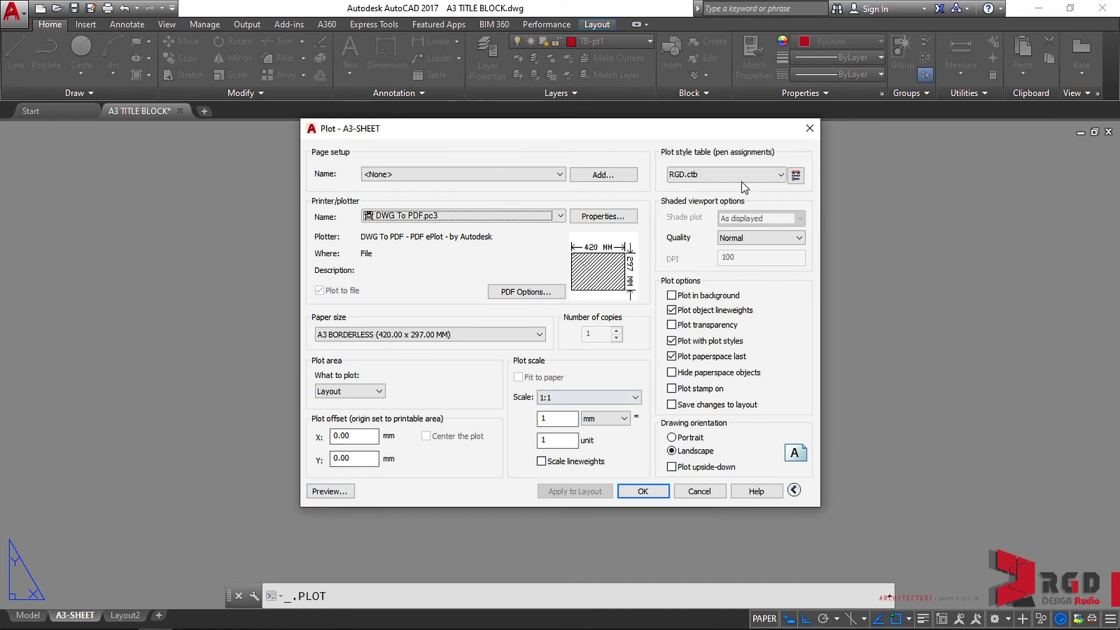
# - Preview the printed sheet, zooming and panning, then return to the Plot dialog
pyautogui.click(328, 493)
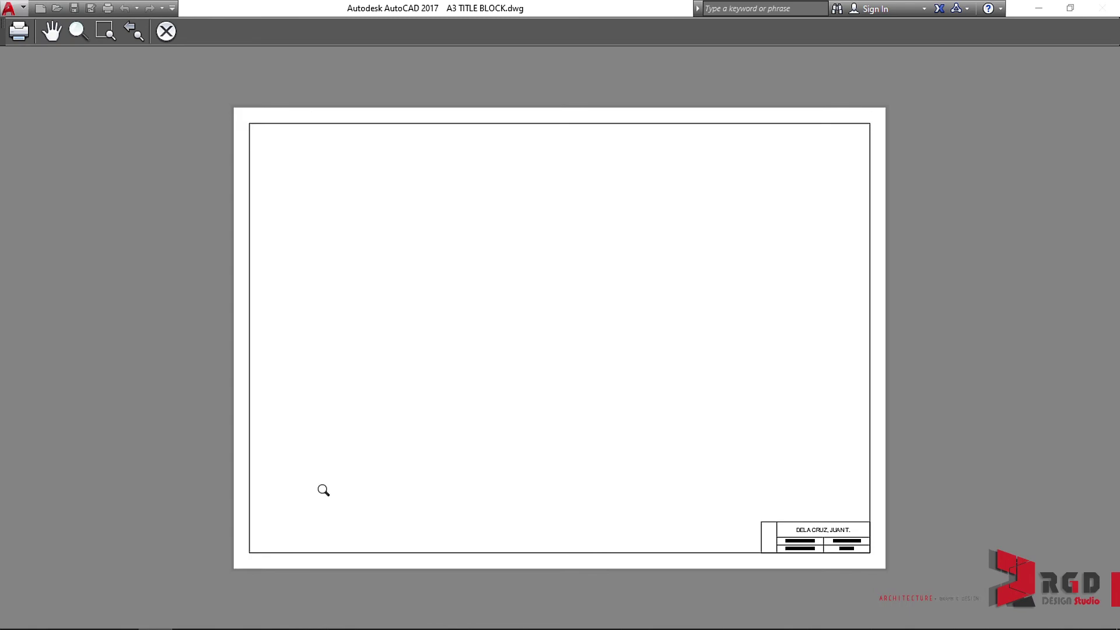
pyautogui.scroll(2, 696, 488)
pyautogui.scroll(-2, 693, 488)
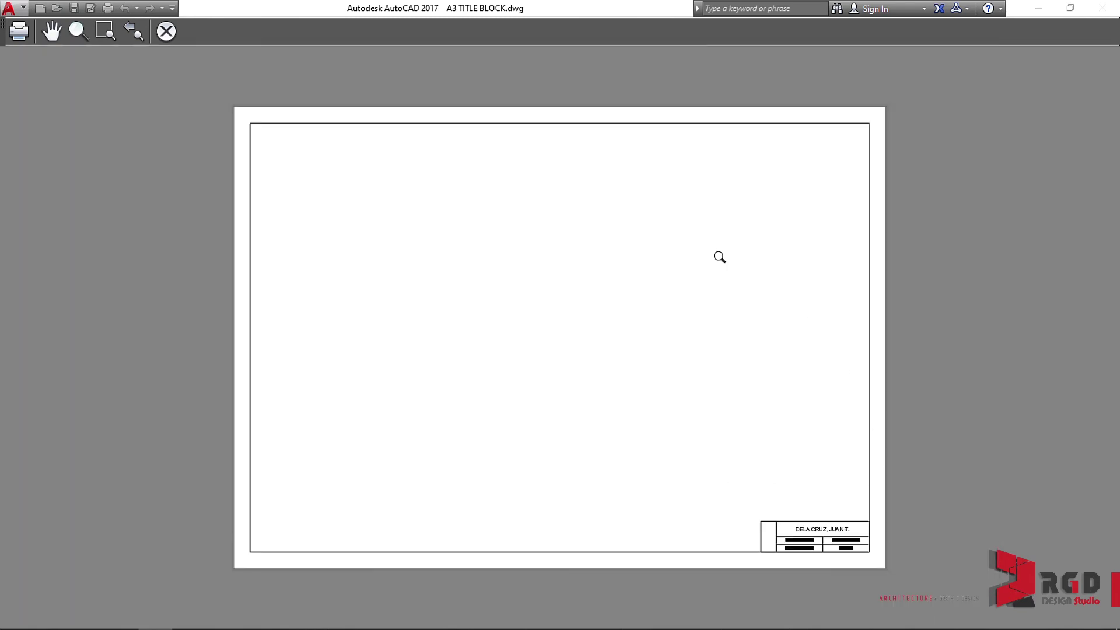
pyautogui.scroll(5, 826, 545)
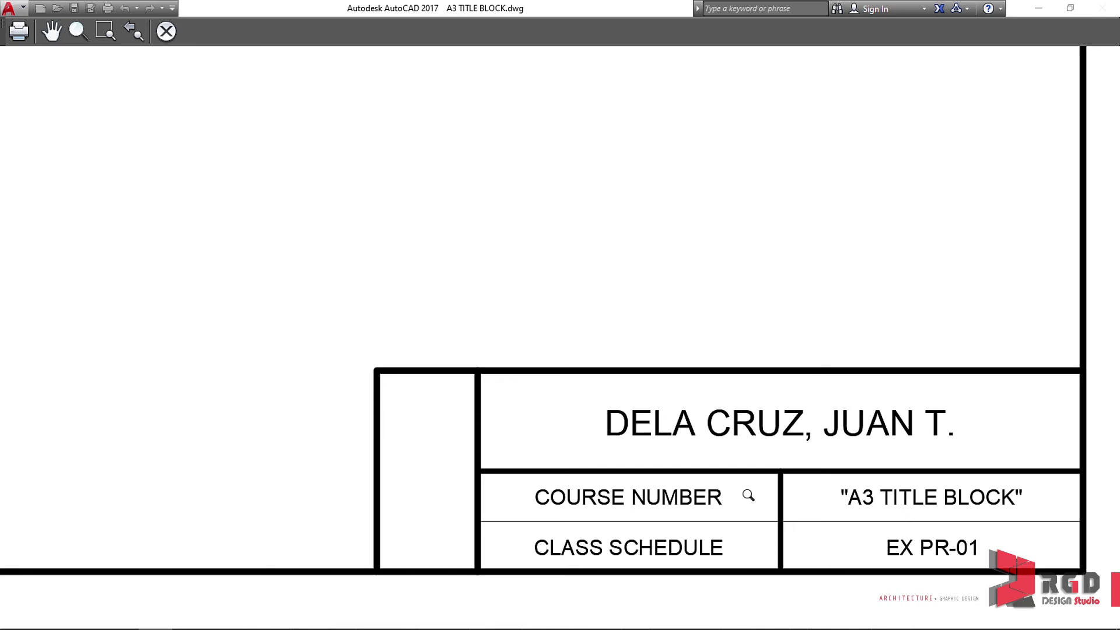
pyautogui.scroll(-8, 749, 495)
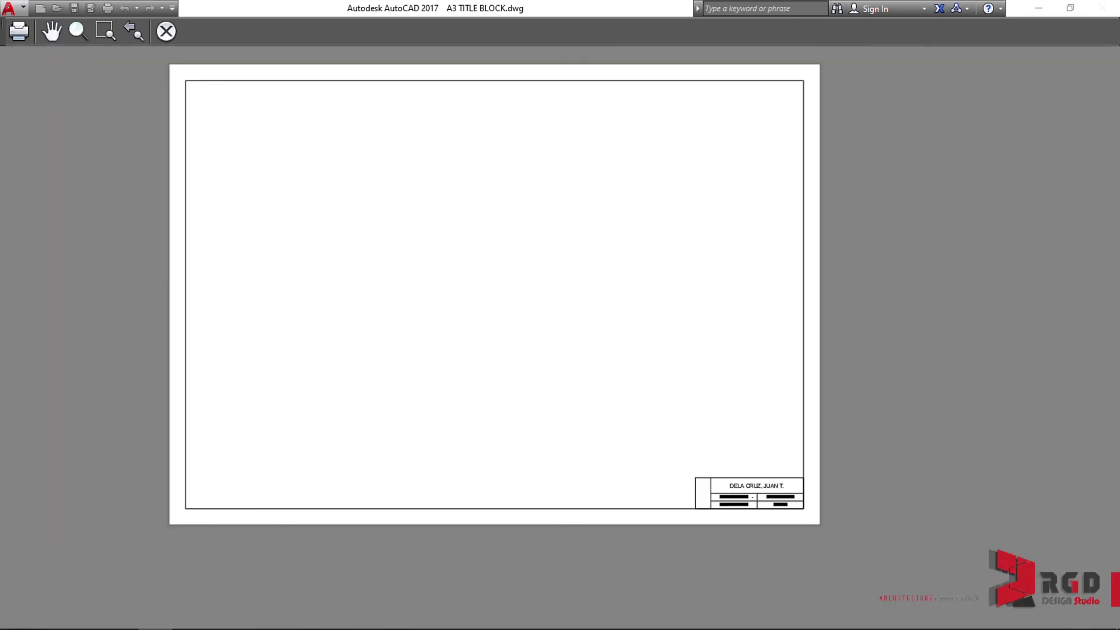
pyautogui.moveTo(681, 420); pyautogui.dragTo(770, 463)
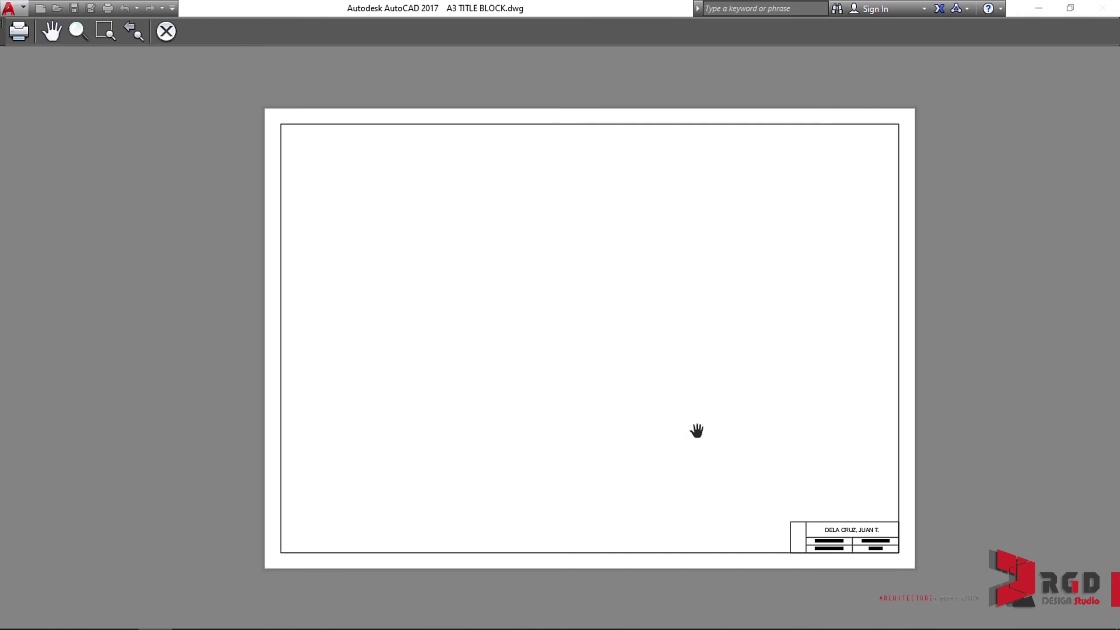
pyautogui.press('Escape')
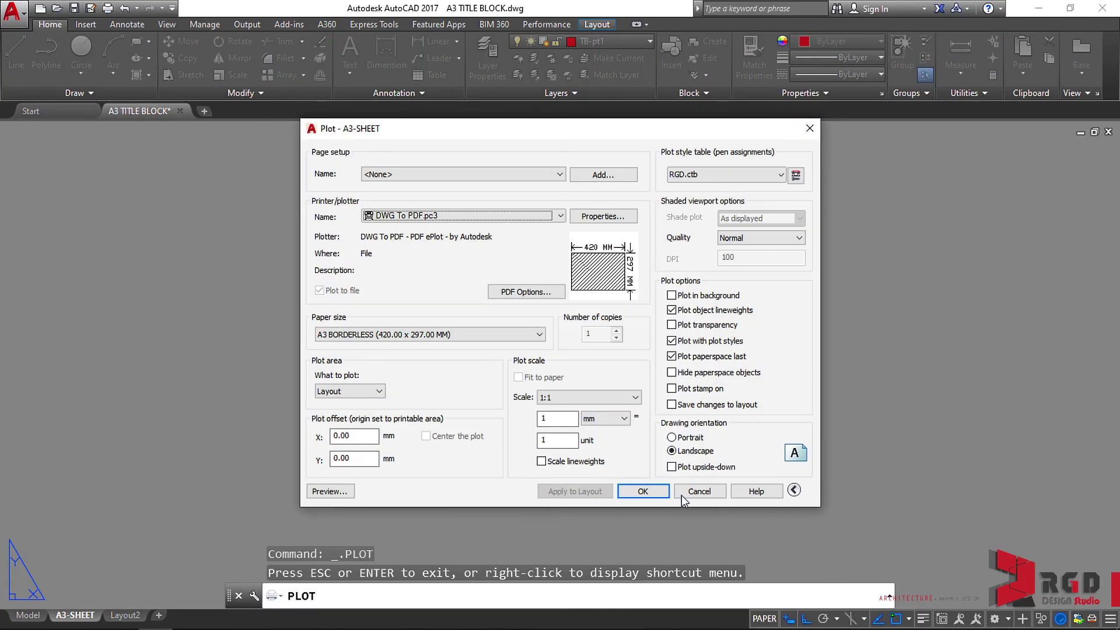
# - Cancel the Plot dialog, then check the Save As file types and cancel without saving
pyautogui.click(699, 493)
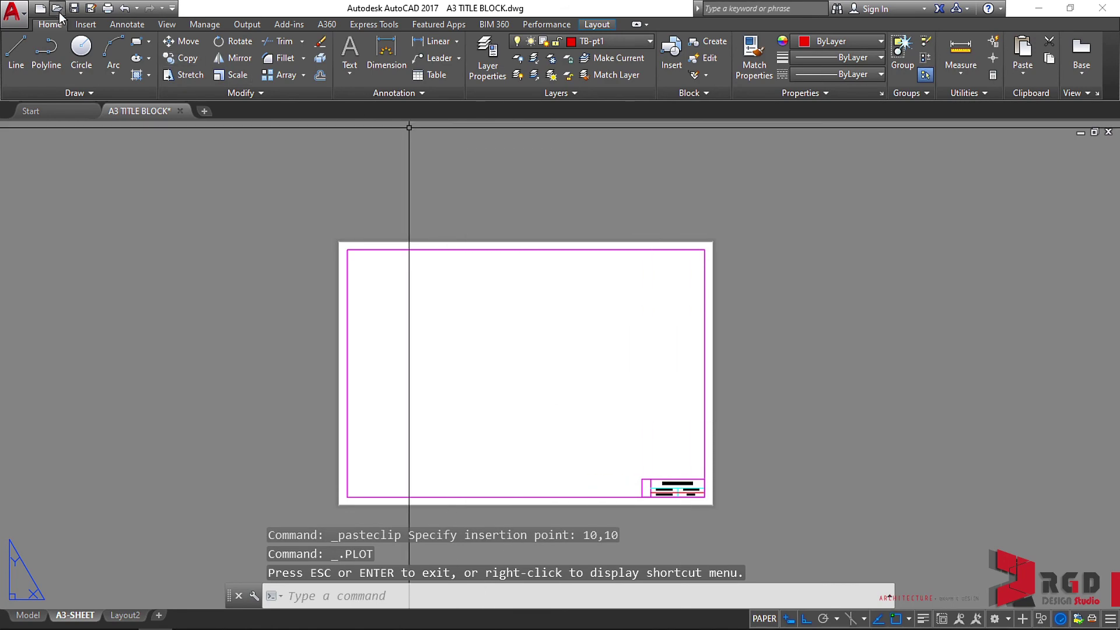
pyautogui.click(13, 12)
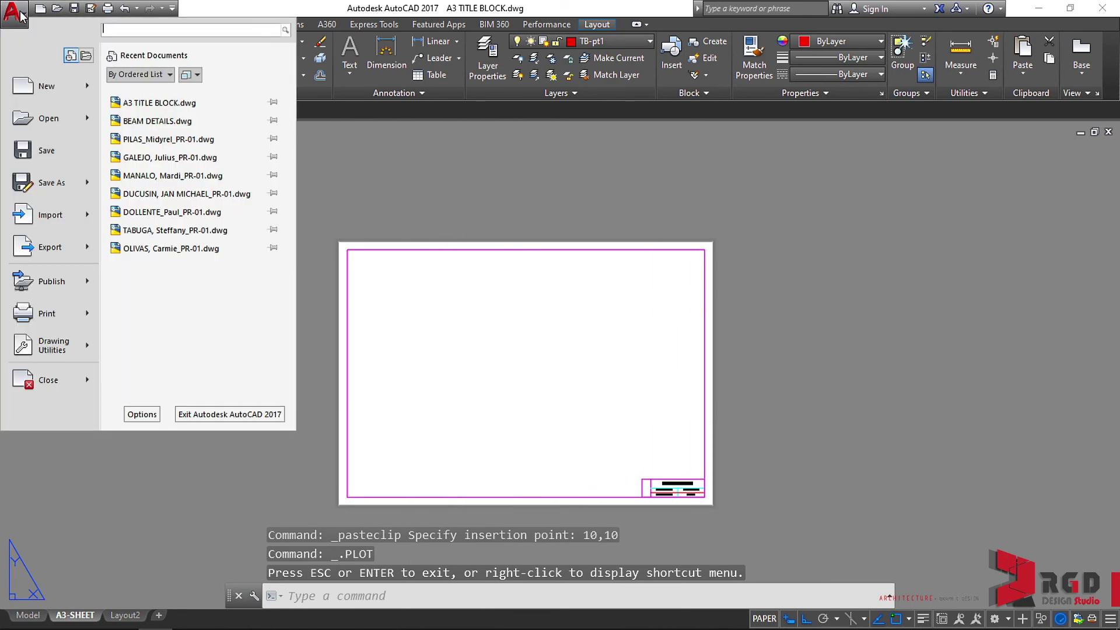
pyautogui.click(58, 187)
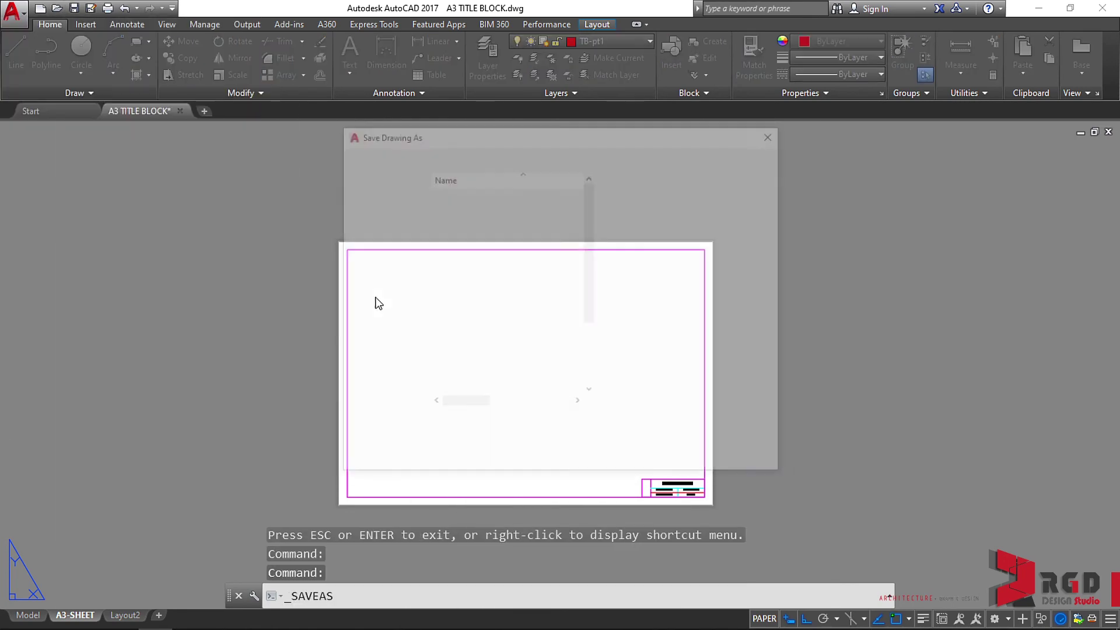
pyautogui.click(711, 463)
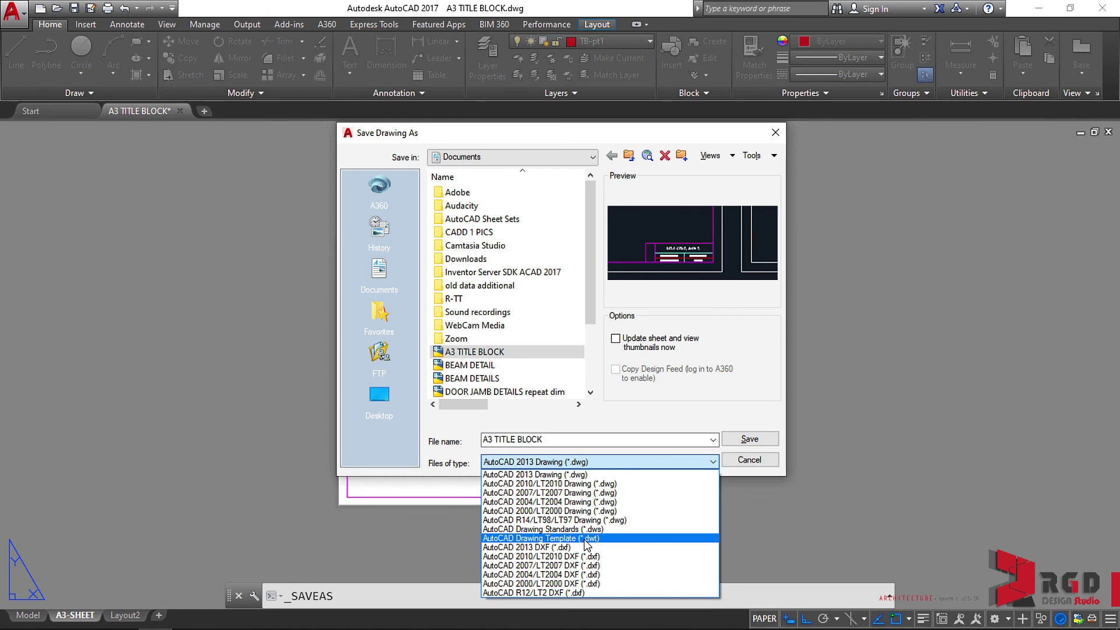
pyautogui.click(757, 462)
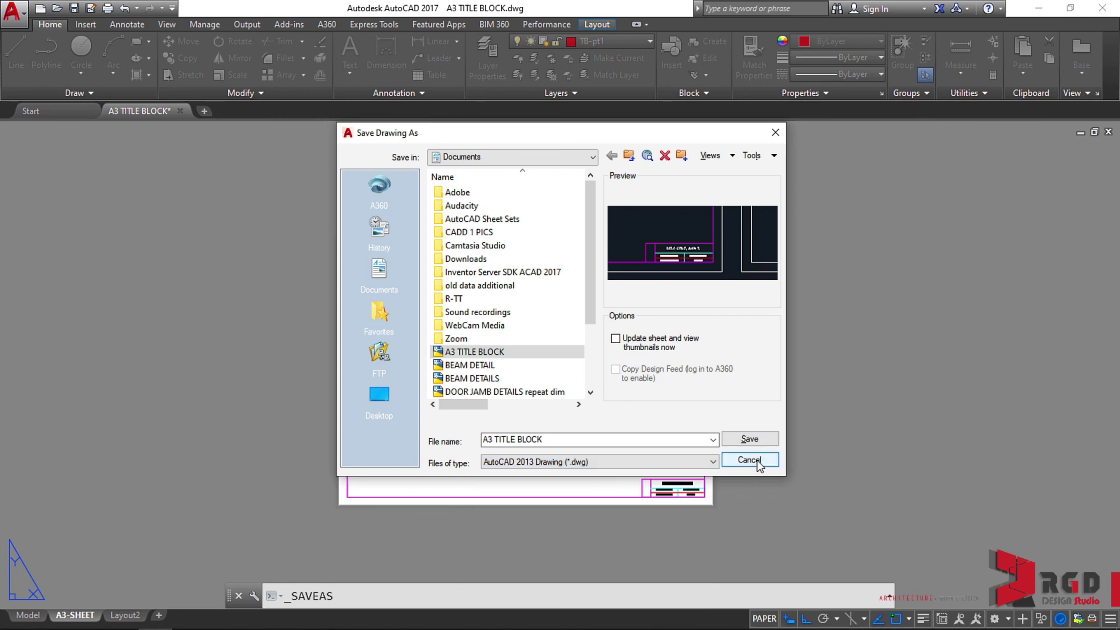
pyautogui.click(759, 462)
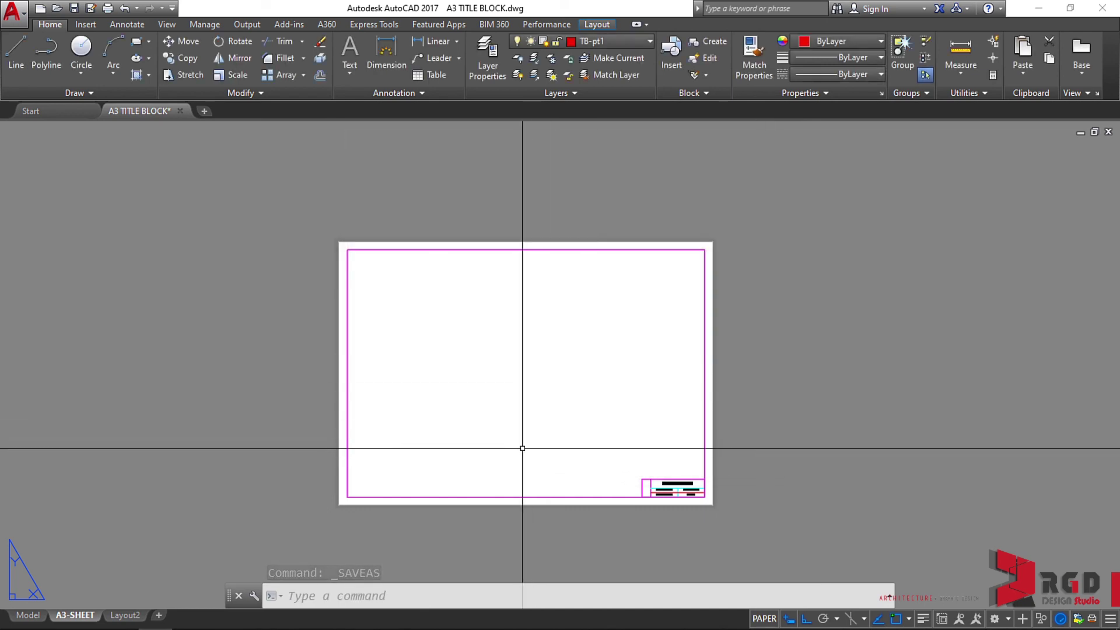
pyautogui.scroll(2, 550, 434)
pyautogui.moveTo(538, 420); pyautogui.dragTo(538, 432, button='middle')
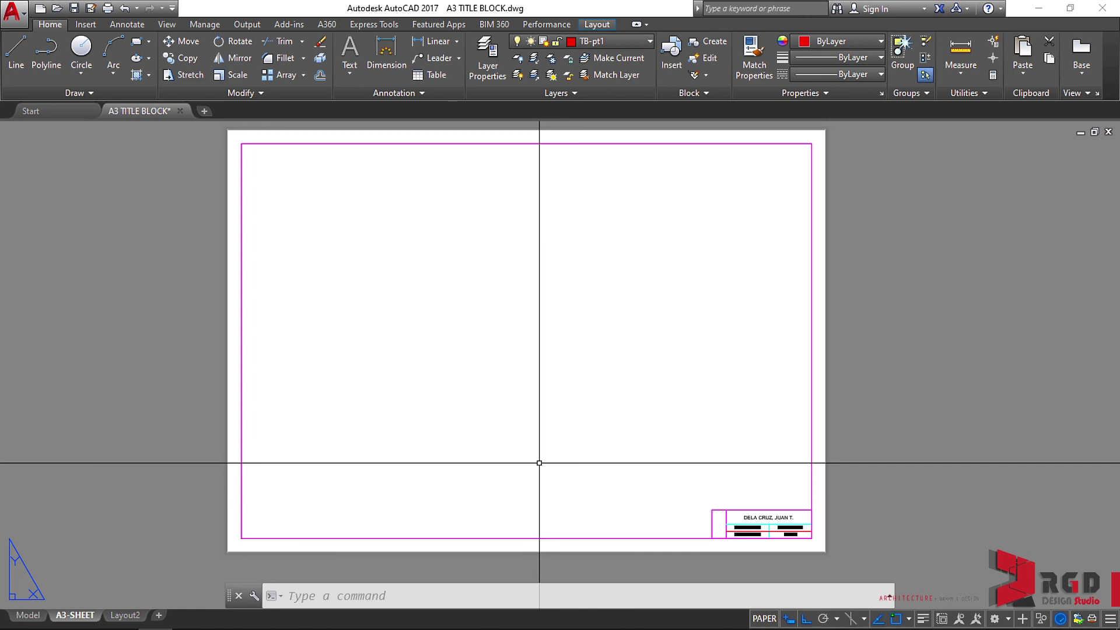
pyautogui.click(816, 542)
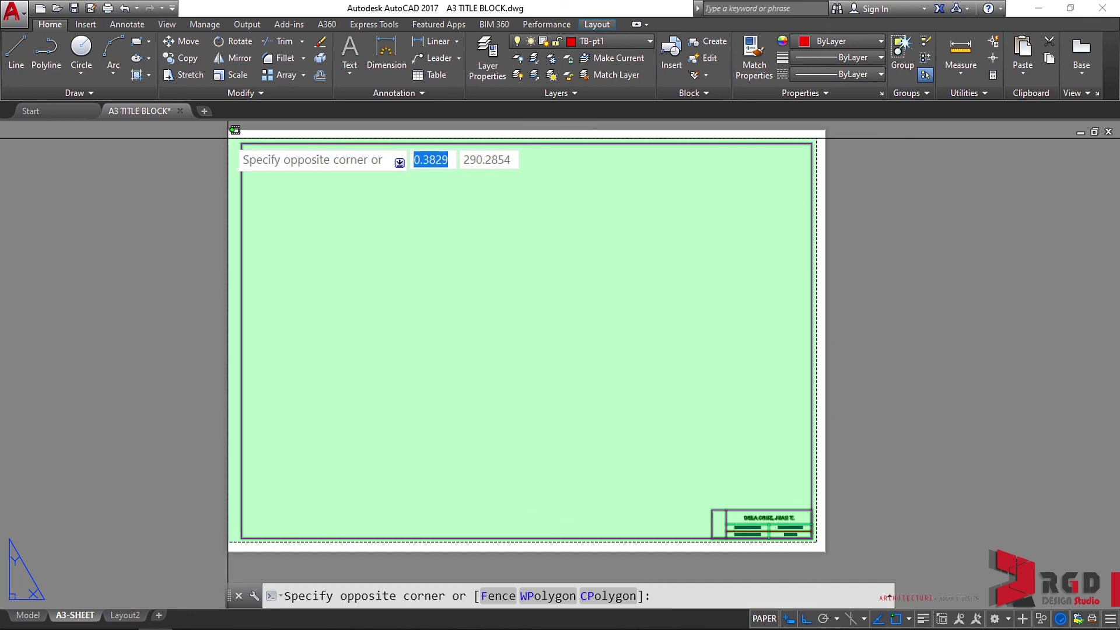
pyautogui.click(231, 139)
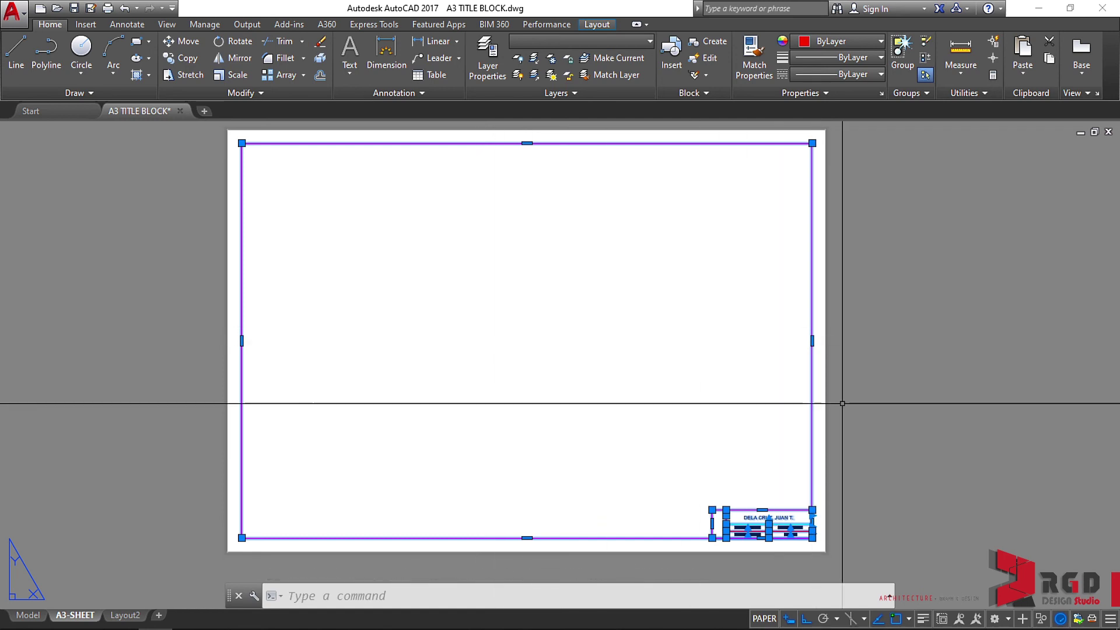
pyautogui.press('Escape')
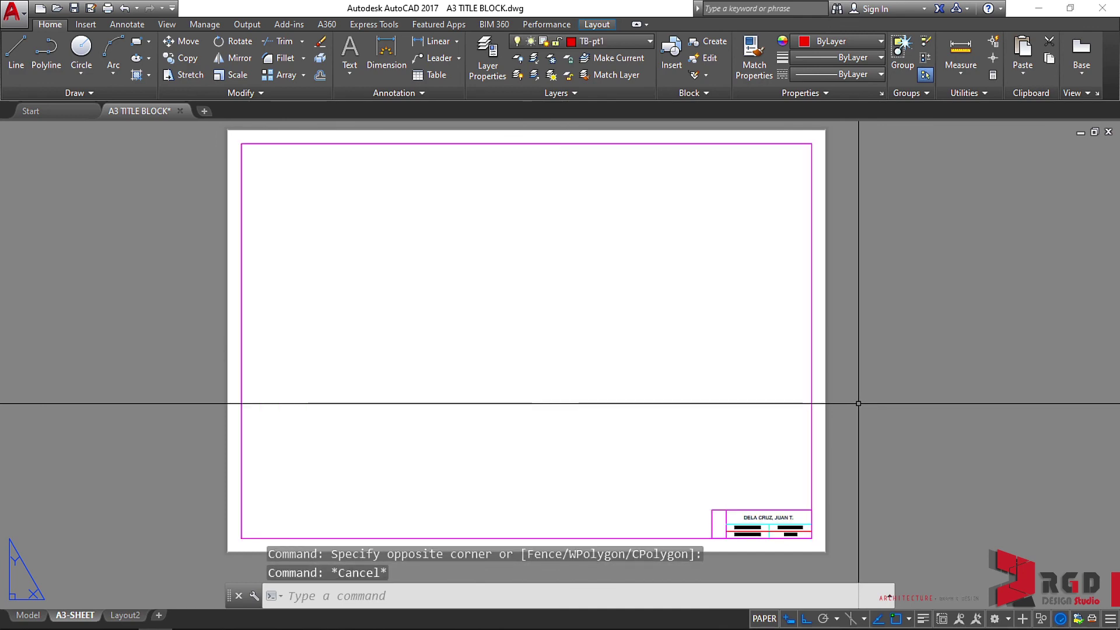